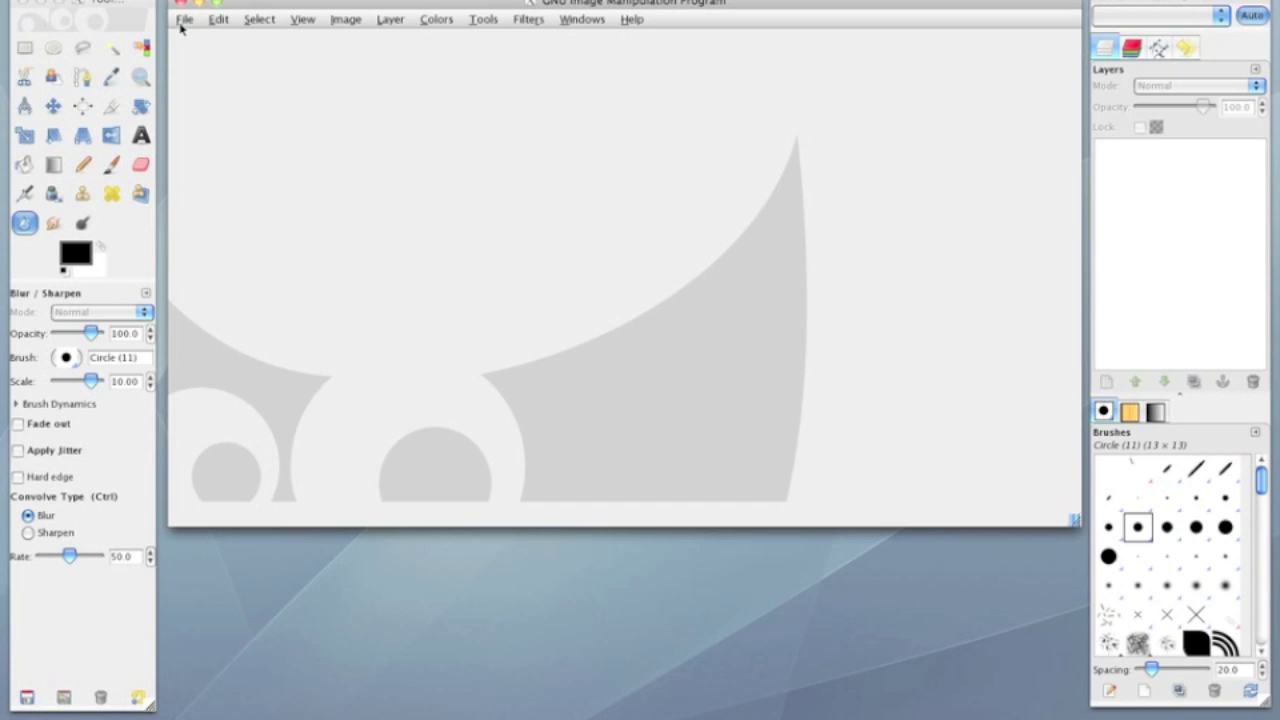
Reopen the recent image ria_008.tga from the File menu
click(183, 22)
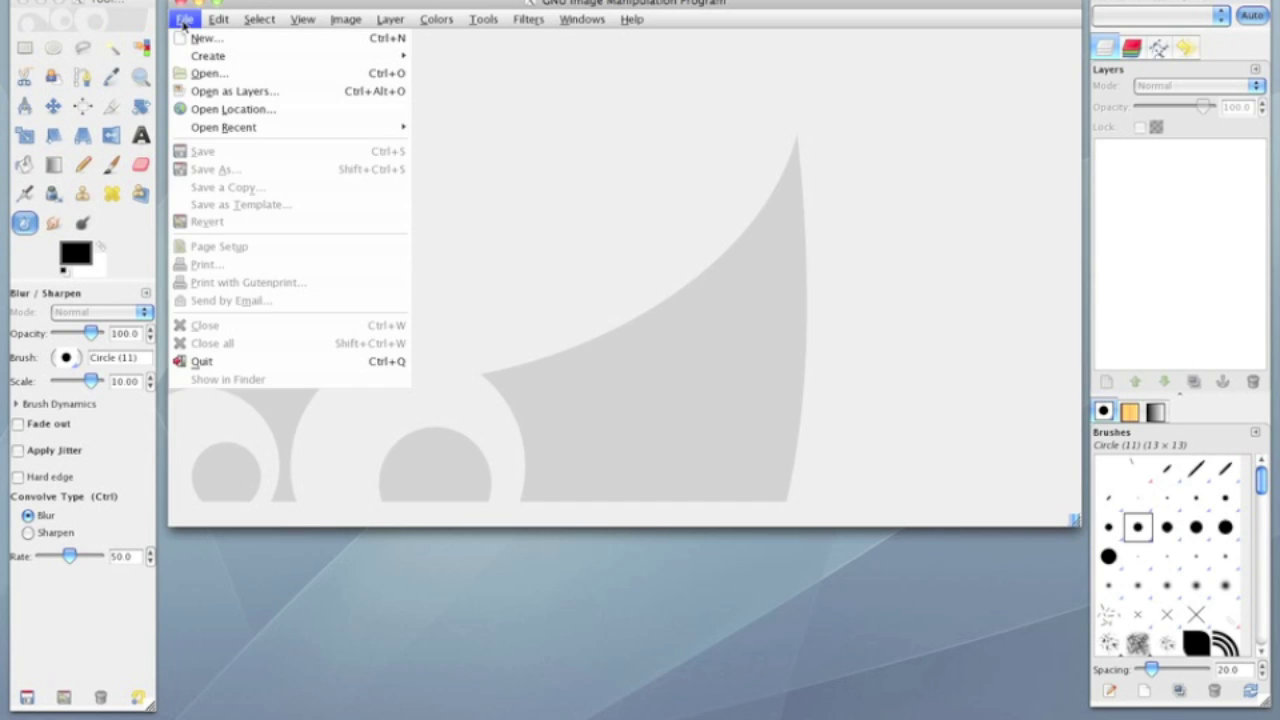
mouse_move(208, 130)
click(447, 133)
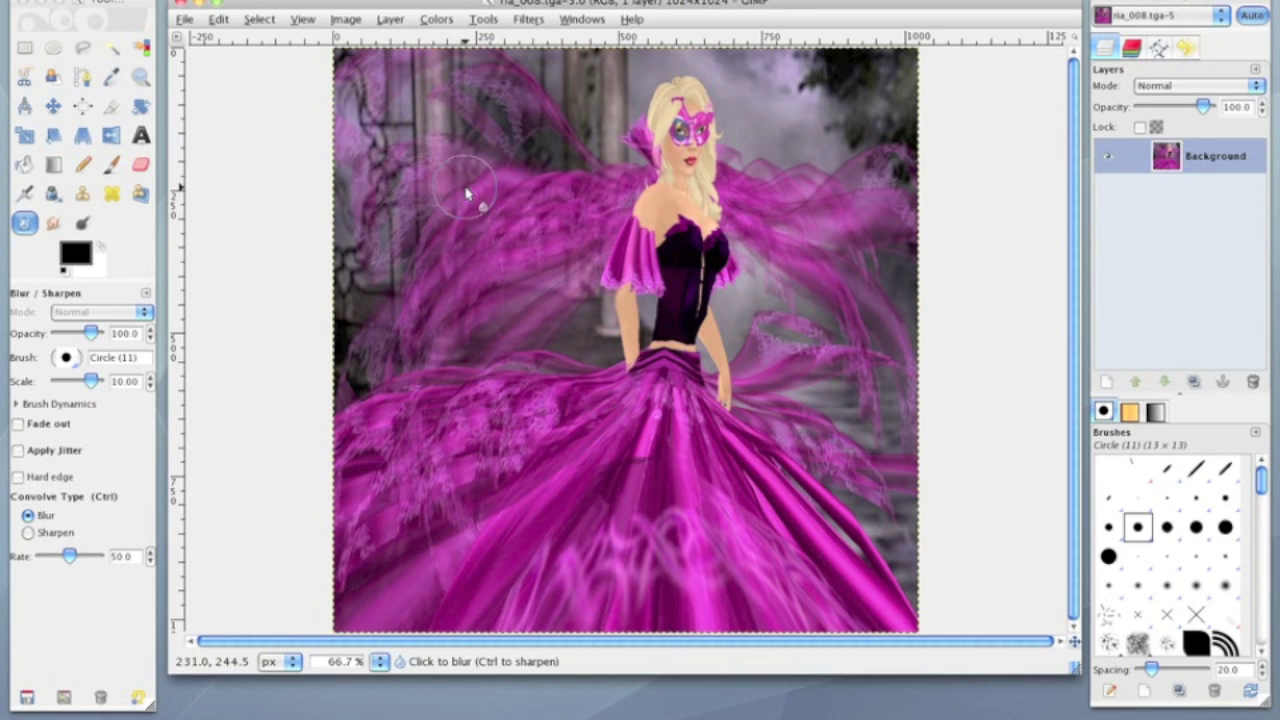
Zoom the view to 400% and scroll up to the woman's masked face
click(380, 662)
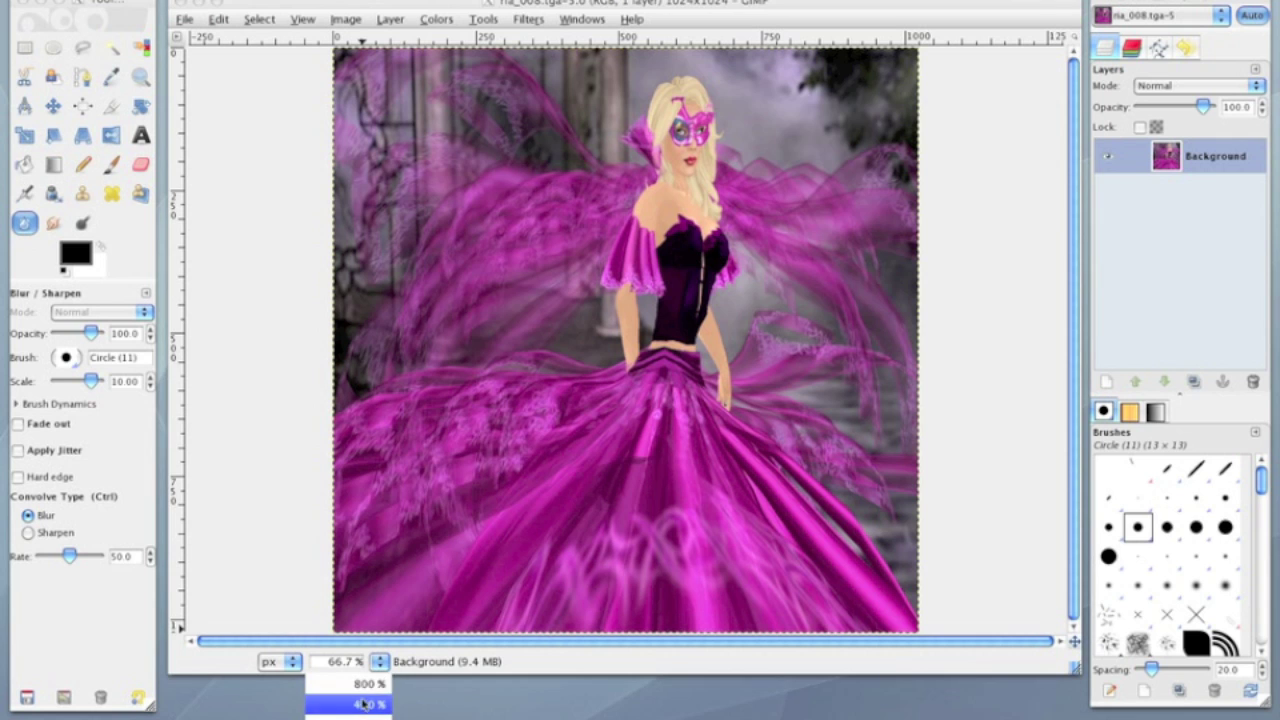
click(369, 704)
scroll(620, 534, up, 15)
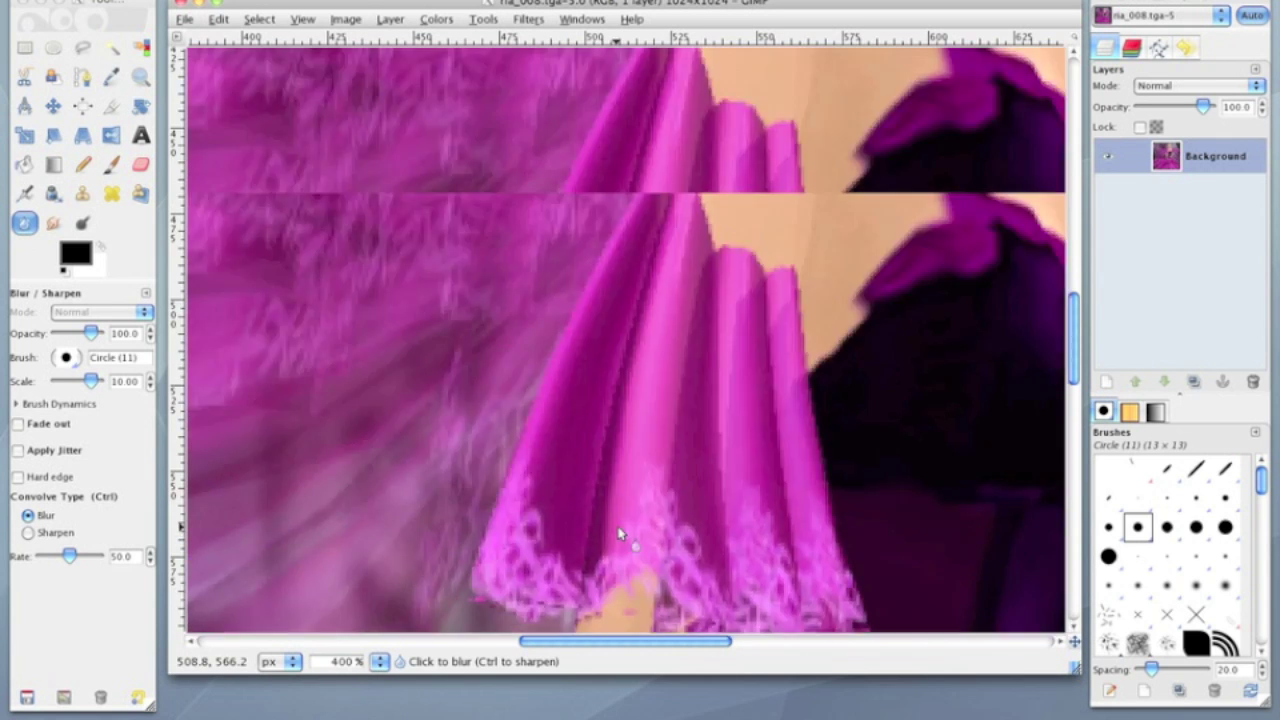
drag(540, 646, 639, 645)
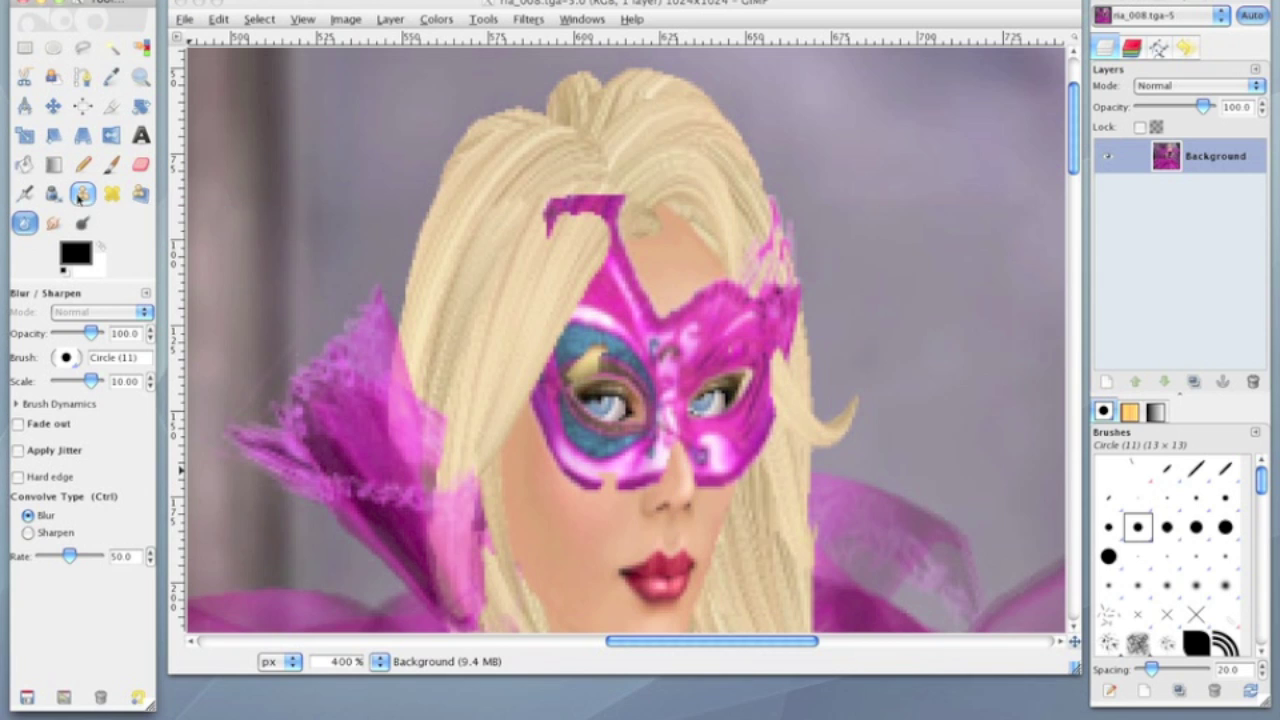
Clone hair over the pink spike rising above the mask
click(80, 196)
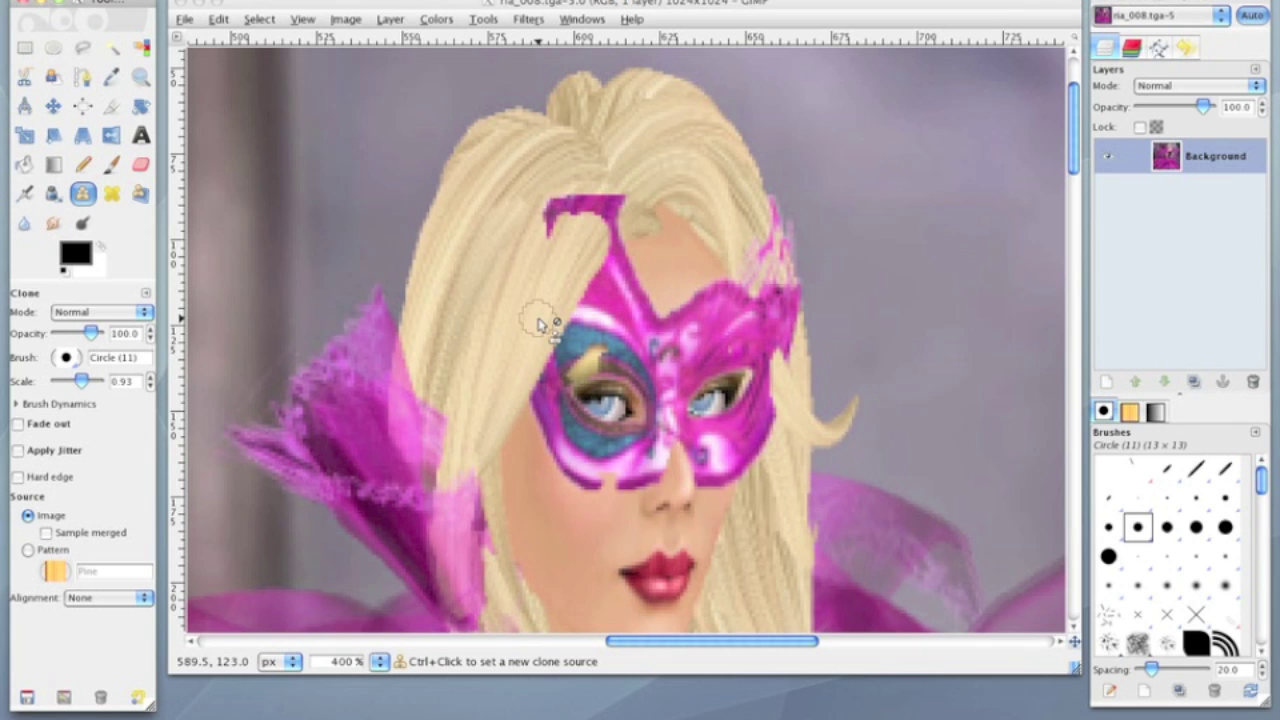
ctrl+click(583, 237)
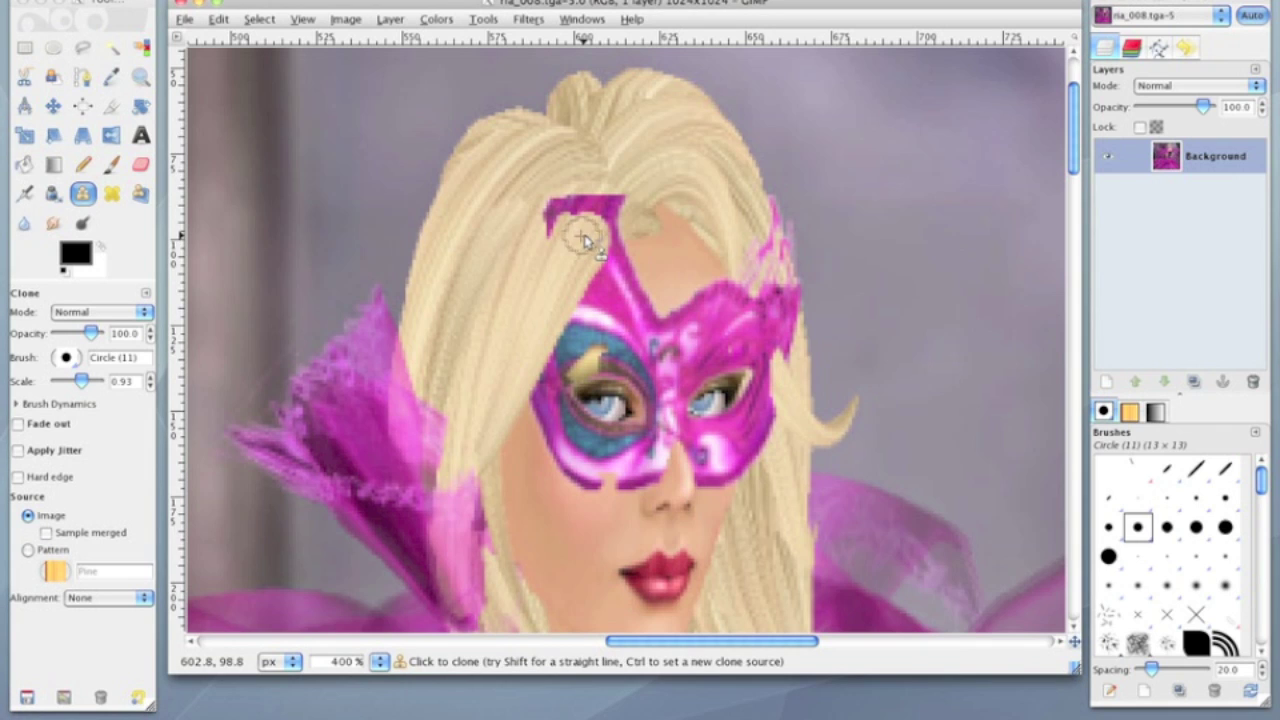
mouse_move(603, 234)
mouse_down()
mouse_move(619, 218)
mouse_move(555, 211)
mouse_up()
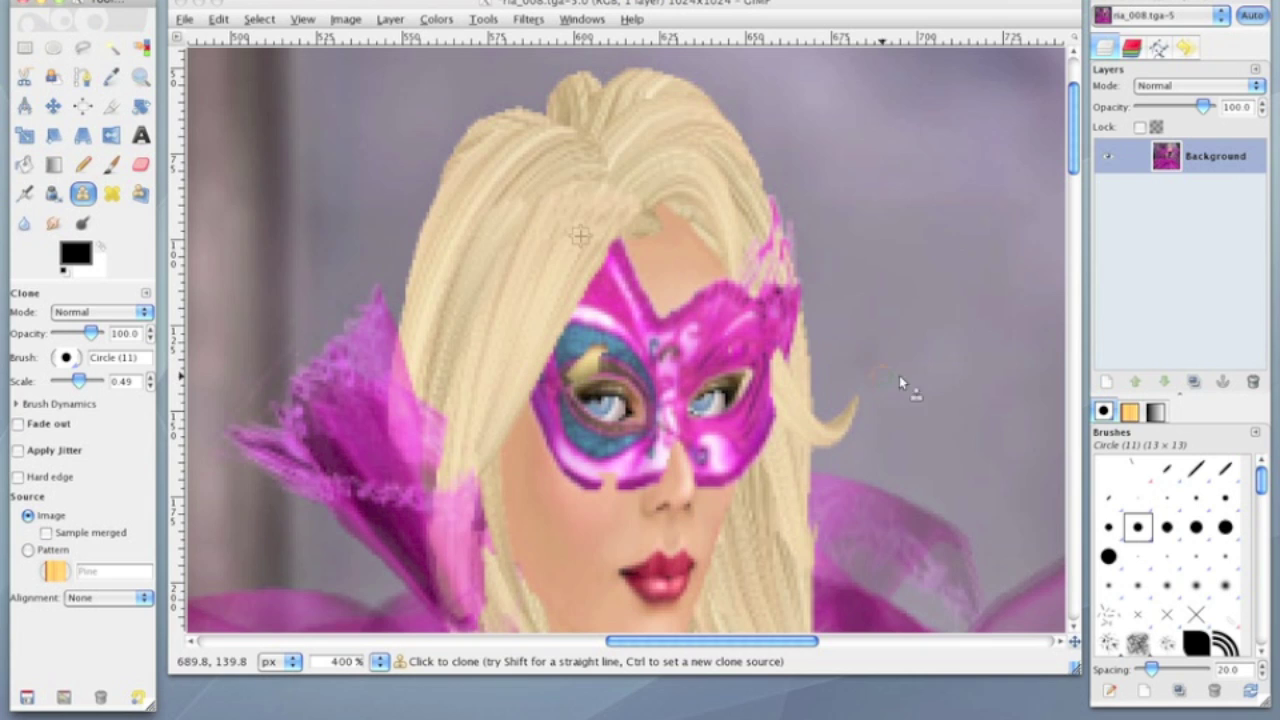
Clone a small teal patch to smooth the mask around the left eye opening
ctrl+click(760, 411)
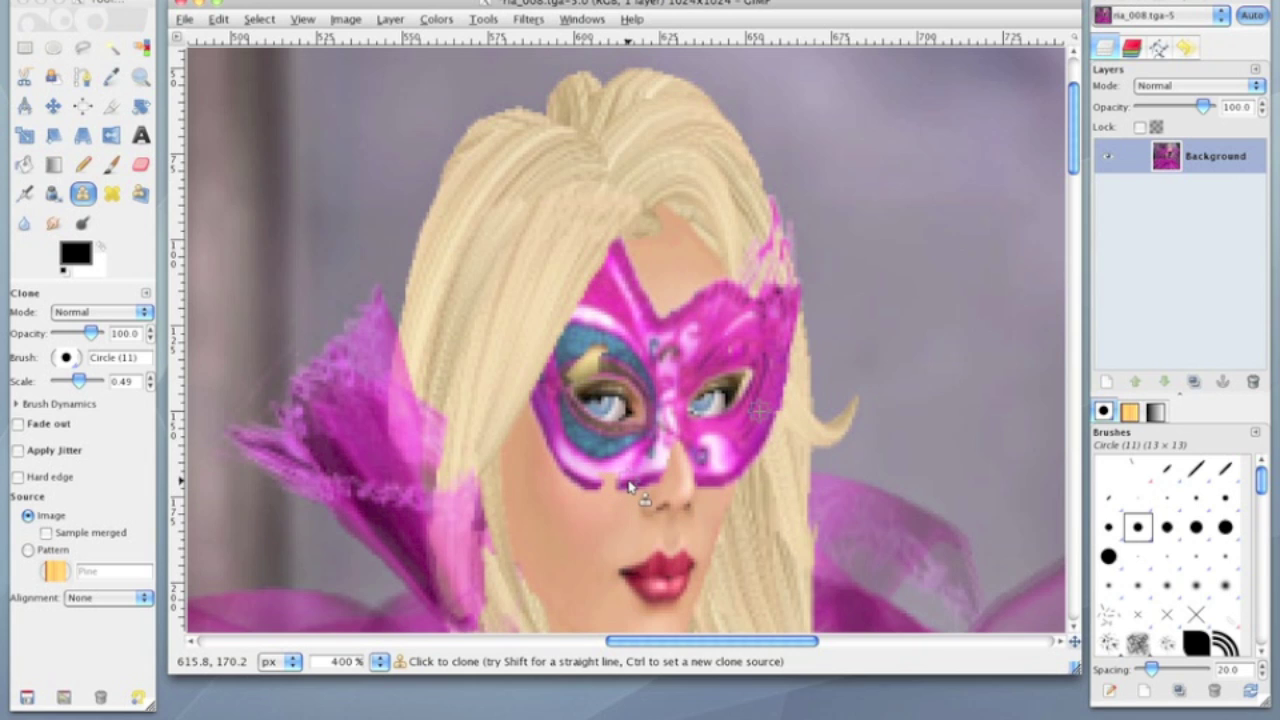
key(ctrl)
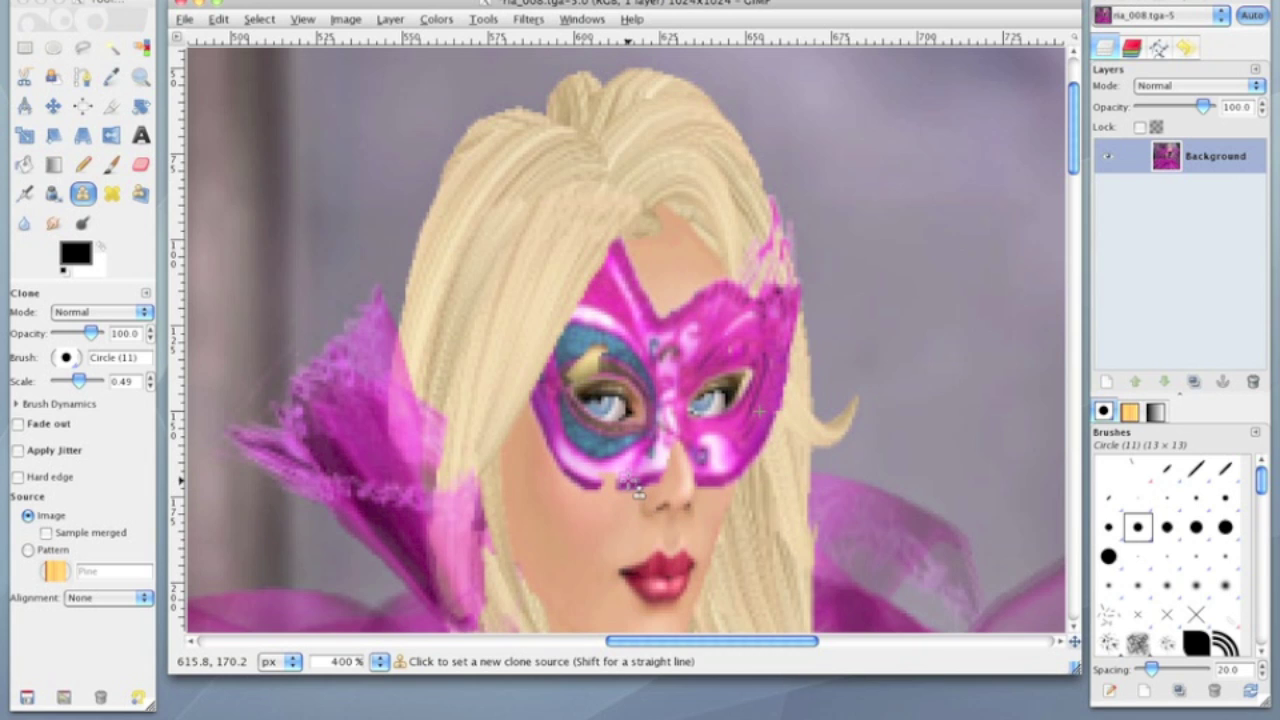
ctrl+click(629, 485)
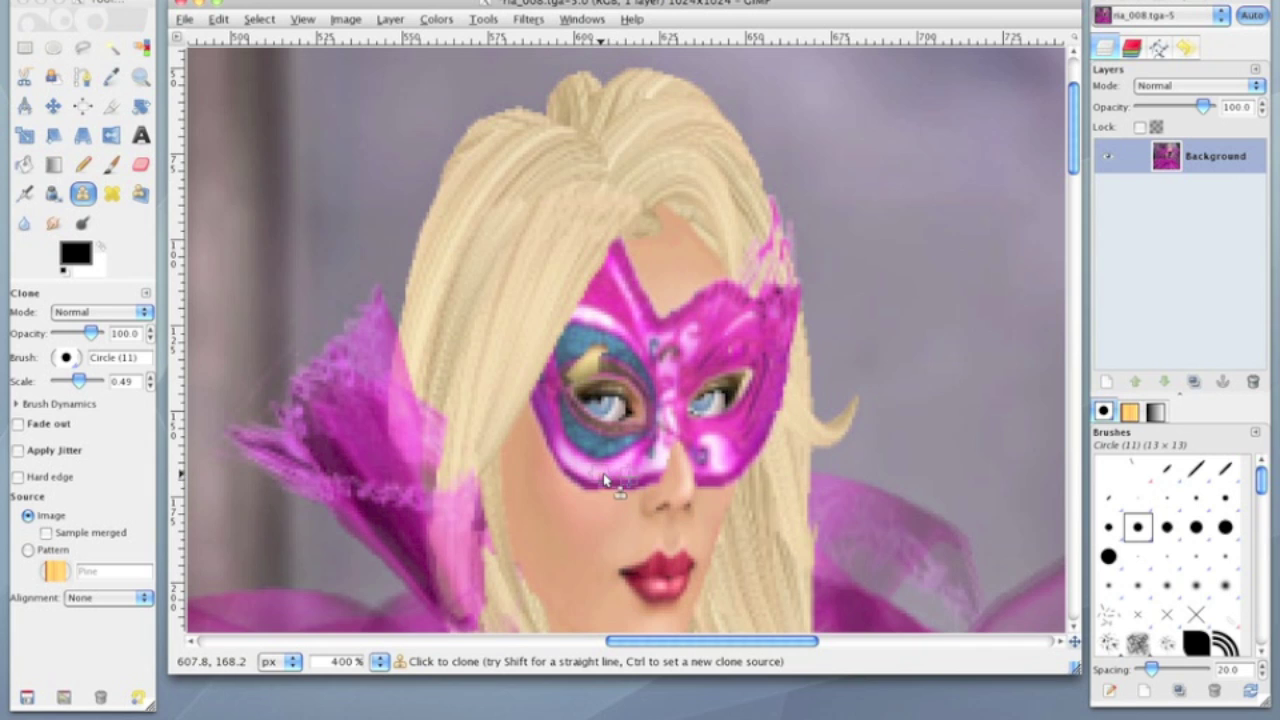
key(ctrl)
ctrl+click(608, 366)
ctrl+click(573, 353)
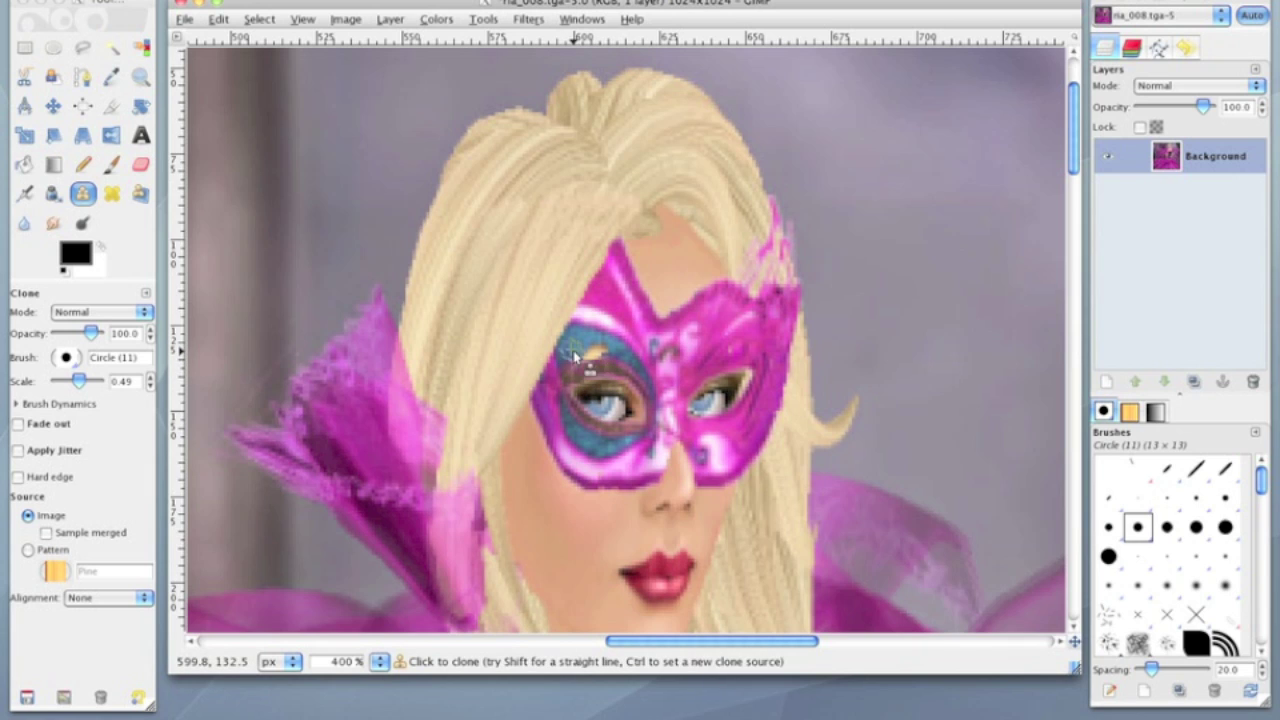
Blur the hair on top and beside the mask, plus the mask's left and lower edges
click(23, 224)
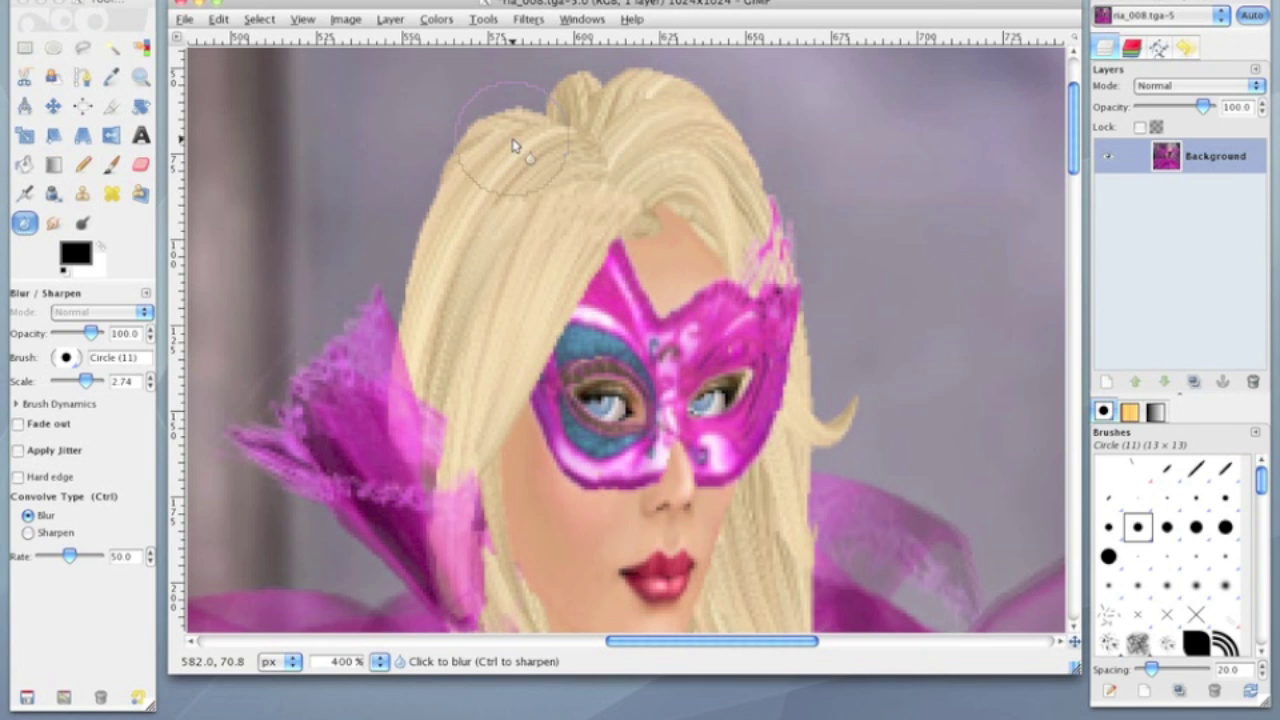
mouse_move(513, 145)
mouse_down()
mouse_move(461, 179)
mouse_move(559, 116)
mouse_move(607, 112)
mouse_move(690, 127)
mouse_move(599, 124)
mouse_move(721, 161)
mouse_move(739, 188)
mouse_move(667, 158)
mouse_move(741, 209)
mouse_move(743, 190)
mouse_move(692, 153)
mouse_move(642, 160)
mouse_move(629, 182)
mouse_move(644, 195)
mouse_move(572, 200)
mouse_move(445, 287)
mouse_move(468, 218)
mouse_move(434, 363)
mouse_move(532, 240)
mouse_move(568, 230)
mouse_move(490, 368)
mouse_move(562, 270)
mouse_move(502, 352)
mouse_move(482, 366)
mouse_move(454, 351)
mouse_move(458, 403)
mouse_move(471, 395)
mouse_move(454, 436)
mouse_move(460, 512)
mouse_move(467, 503)
mouse_move(520, 626)
mouse_up()
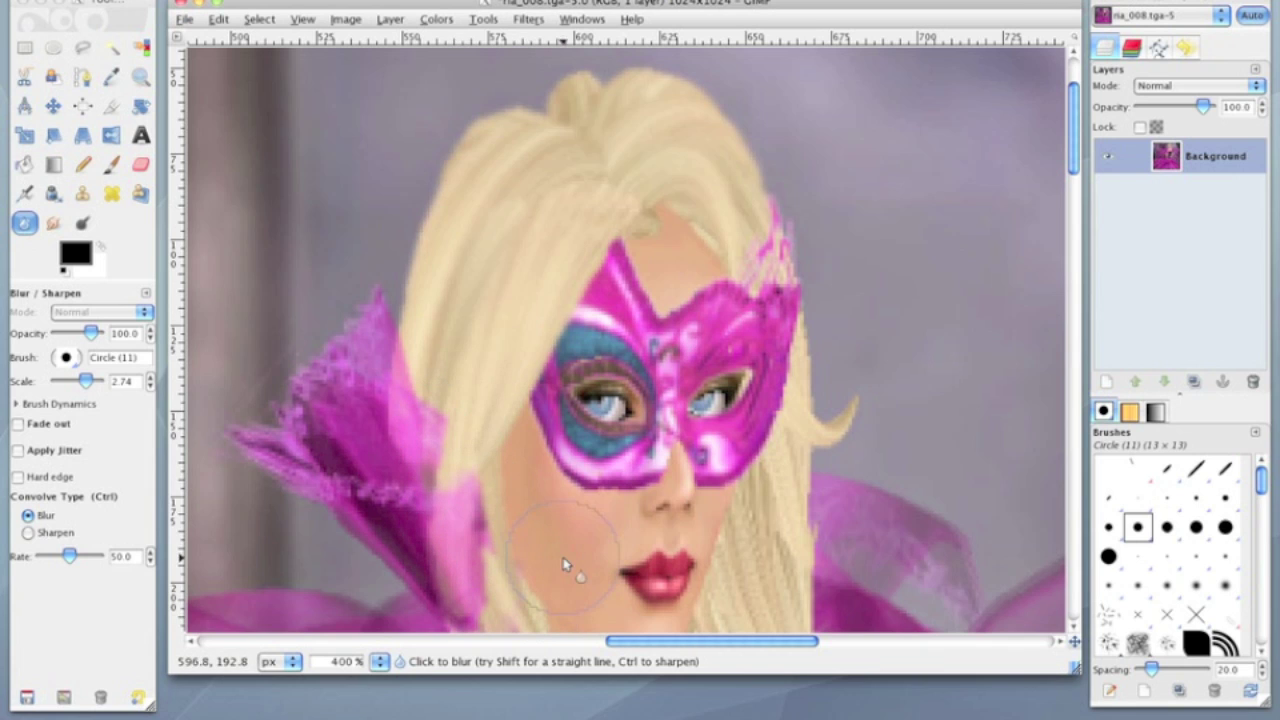
mouse_move(846, 409)
mouse_down()
mouse_move(846, 361)
mouse_move(859, 441)
mouse_move(846, 409)
mouse_move(791, 501)
mouse_move(772, 614)
mouse_move(762, 584)
mouse_move(767, 622)
mouse_move(801, 487)
mouse_move(848, 396)
mouse_move(835, 390)
mouse_move(796, 461)
mouse_move(755, 469)
mouse_move(838, 411)
mouse_move(812, 414)
mouse_move(776, 318)
mouse_move(725, 338)
mouse_move(728, 349)
mouse_move(726, 320)
mouse_move(782, 321)
mouse_up()
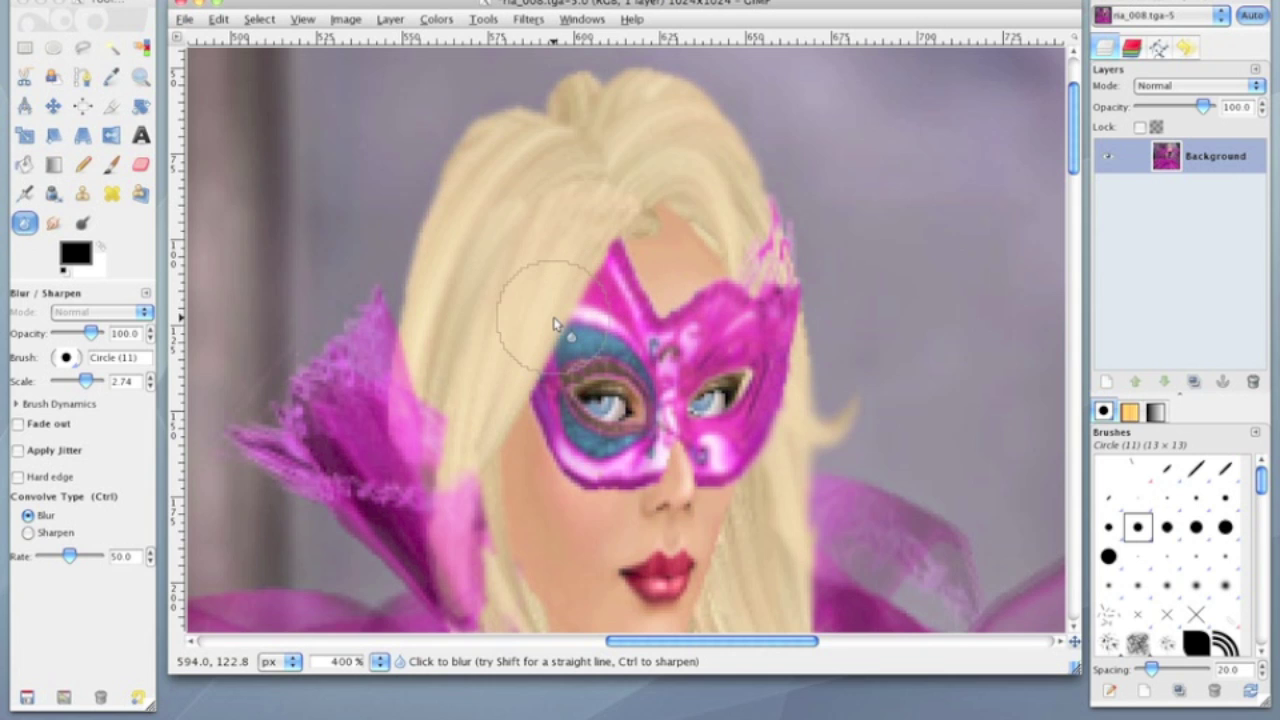
mouse_move(557, 325)
mouse_down()
mouse_move(634, 340)
mouse_move(609, 347)
mouse_move(575, 437)
mouse_up()
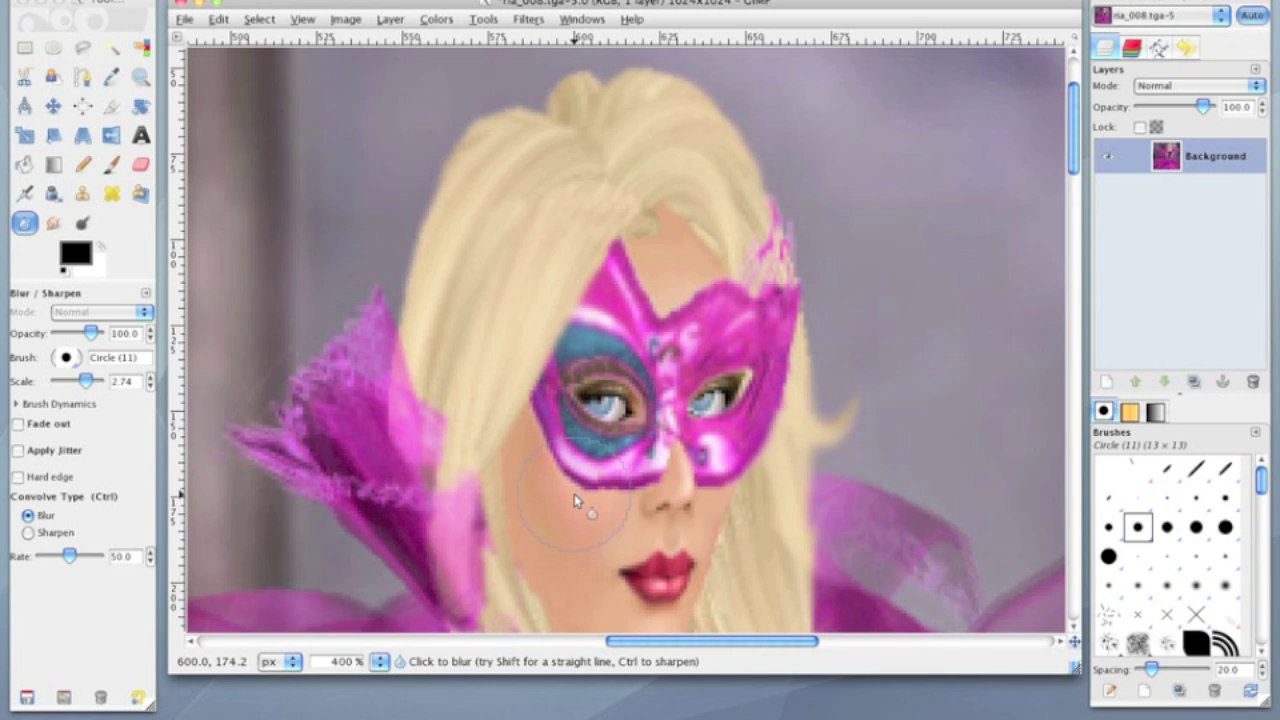
mouse_move(600, 494)
mouse_down()
mouse_move(616, 480)
mouse_move(604, 488)
mouse_up()
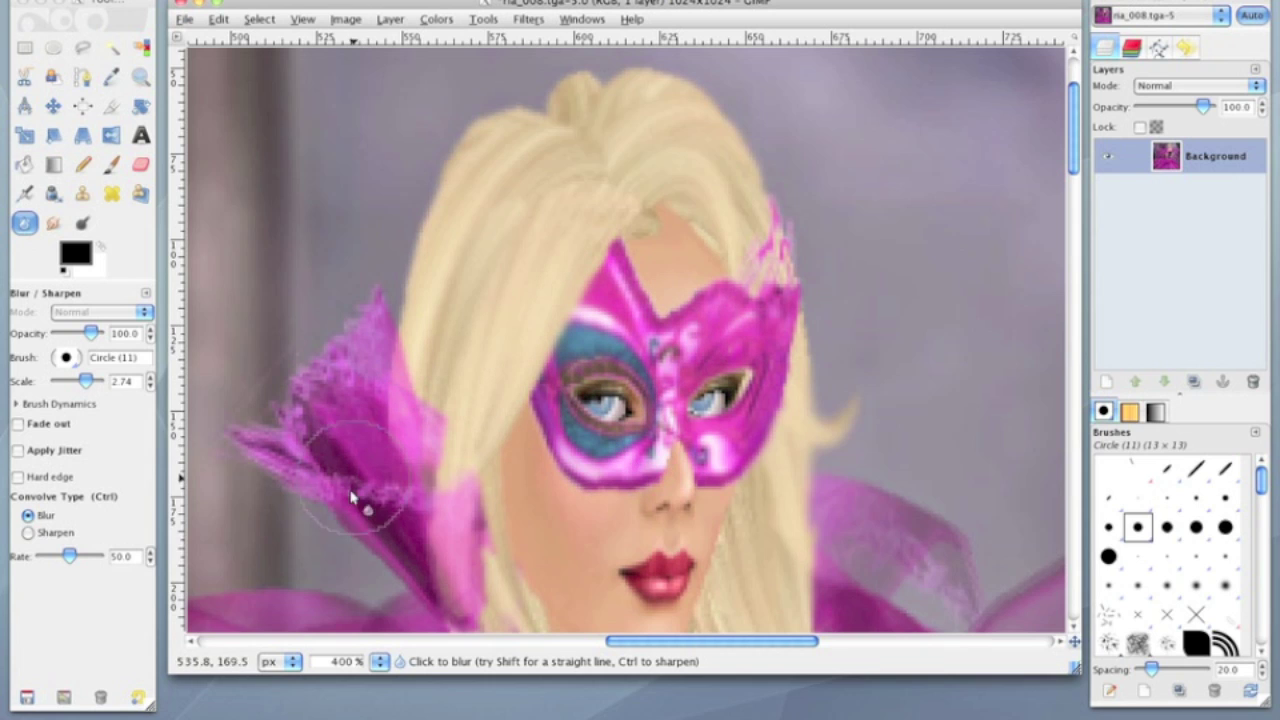
click(379, 662)
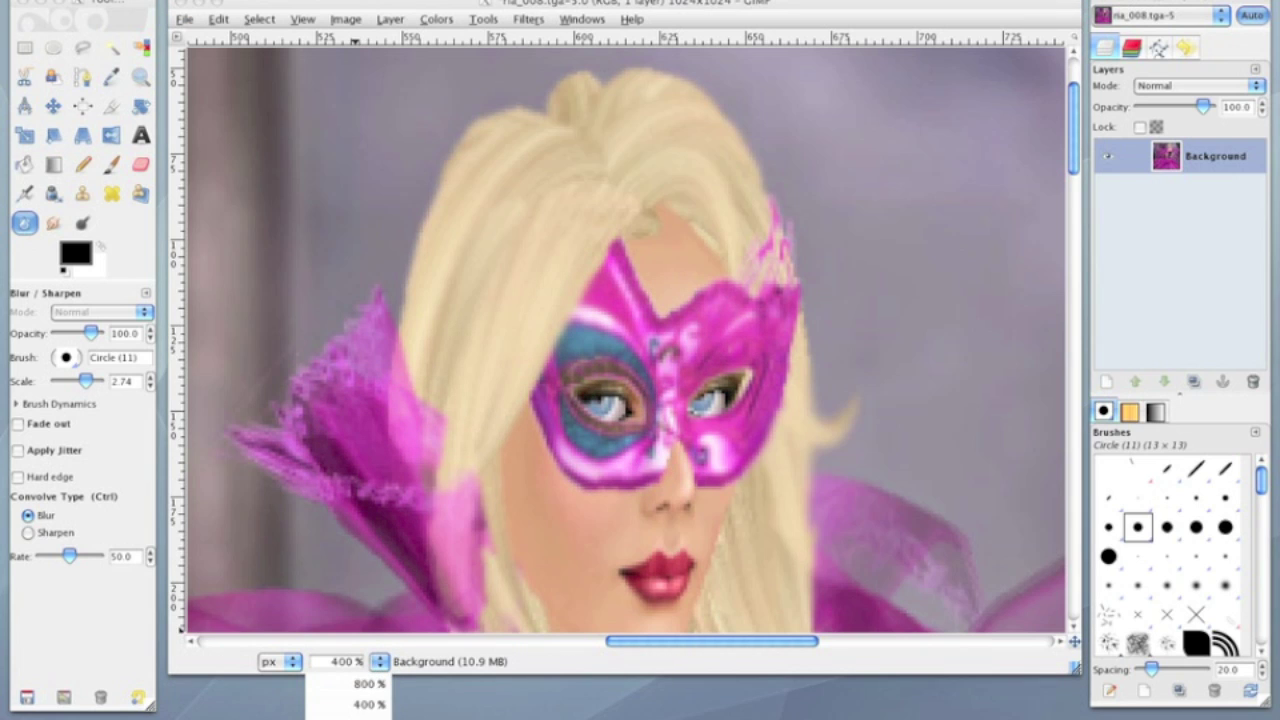
Zoom out to 66.7% and blur the pillar and wing texture at top left
click(350, 716)
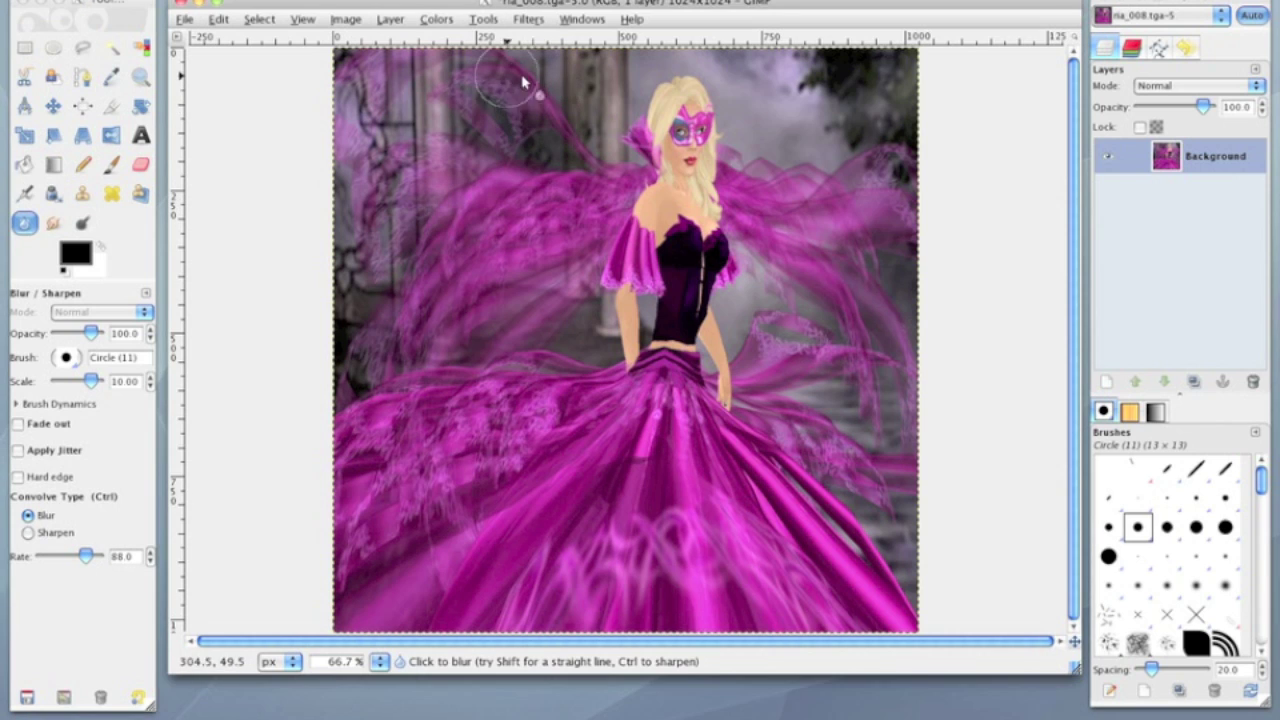
mouse_move(522, 82)
mouse_down()
mouse_move(344, 75)
mouse_move(520, 79)
mouse_move(333, 99)
mouse_move(528, 119)
mouse_move(359, 131)
mouse_move(585, 139)
mouse_move(426, 154)
mouse_move(559, 131)
mouse_move(564, 159)
mouse_move(613, 121)
mouse_move(615, 180)
mouse_move(619, 150)
mouse_move(610, 197)
mouse_move(497, 294)
mouse_move(579, 177)
mouse_move(436, 295)
mouse_move(540, 186)
mouse_move(436, 298)
mouse_move(509, 193)
mouse_move(453, 269)
mouse_move(479, 203)
mouse_move(490, 209)
mouse_move(413, 232)
mouse_move(460, 193)
mouse_move(365, 242)
mouse_move(445, 178)
mouse_move(369, 282)
mouse_move(433, 168)
mouse_move(319, 265)
mouse_move(362, 177)
mouse_move(351, 223)
mouse_move(497, 131)
mouse_move(496, 160)
mouse_move(387, 277)
mouse_move(514, 238)
mouse_move(329, 374)
mouse_move(517, 325)
mouse_move(349, 366)
mouse_move(570, 286)
mouse_move(417, 357)
mouse_move(531, 254)
mouse_move(536, 274)
mouse_move(497, 342)
mouse_move(554, 258)
mouse_move(513, 377)
mouse_move(579, 233)
mouse_move(559, 209)
mouse_move(434, 305)
mouse_move(412, 340)
mouse_move(358, 348)
mouse_move(735, 171)
mouse_move(746, 187)
mouse_move(906, 171)
mouse_move(751, 200)
mouse_move(882, 200)
mouse_move(750, 236)
mouse_move(844, 229)
mouse_move(729, 242)
mouse_move(774, 222)
mouse_move(840, 368)
mouse_move(764, 272)
mouse_move(882, 360)
mouse_move(897, 177)
mouse_move(909, 329)
mouse_move(843, 315)
mouse_move(880, 443)
mouse_move(823, 280)
mouse_move(774, 263)
mouse_move(783, 183)
mouse_move(800, 330)
mouse_move(763, 349)
mouse_move(754, 390)
mouse_move(808, 415)
mouse_move(860, 394)
mouse_move(850, 440)
mouse_move(806, 451)
mouse_move(886, 486)
mouse_move(903, 523)
mouse_move(905, 478)
mouse_move(892, 532)
mouse_move(786, 400)
mouse_move(808, 403)
mouse_move(586, 371)
mouse_move(335, 425)
mouse_move(368, 452)
mouse_move(491, 451)
mouse_move(540, 428)
mouse_move(483, 410)
mouse_move(397, 432)
mouse_move(314, 502)
mouse_move(222, 492)
mouse_up()
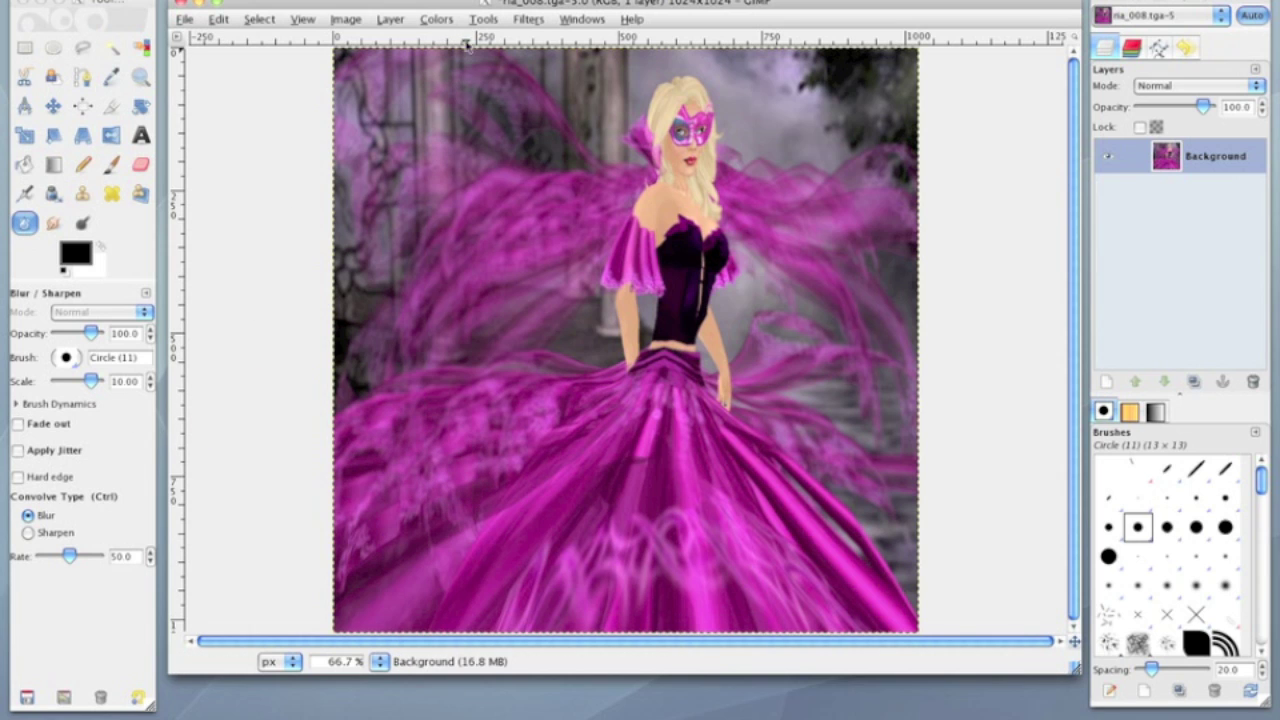
Apply Brightness-Contrast with contrast 21 and brightness -2 to the whole photo
click(435, 19)
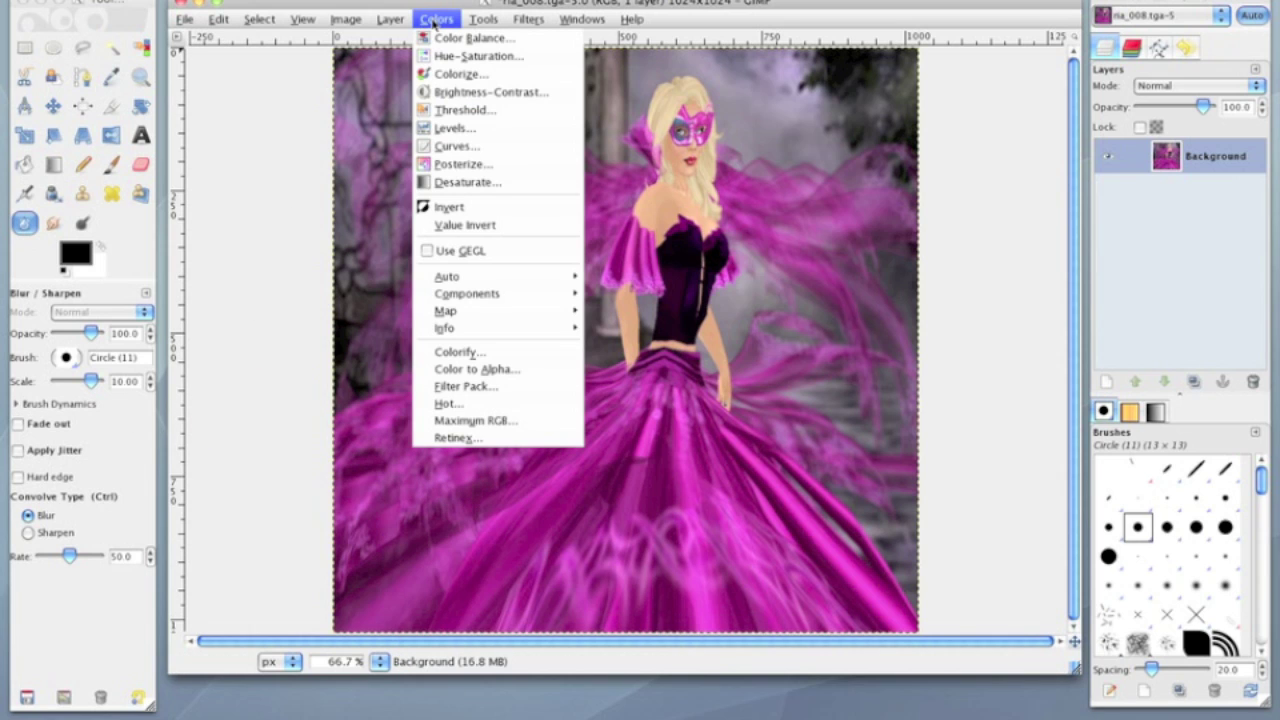
click(450, 92)
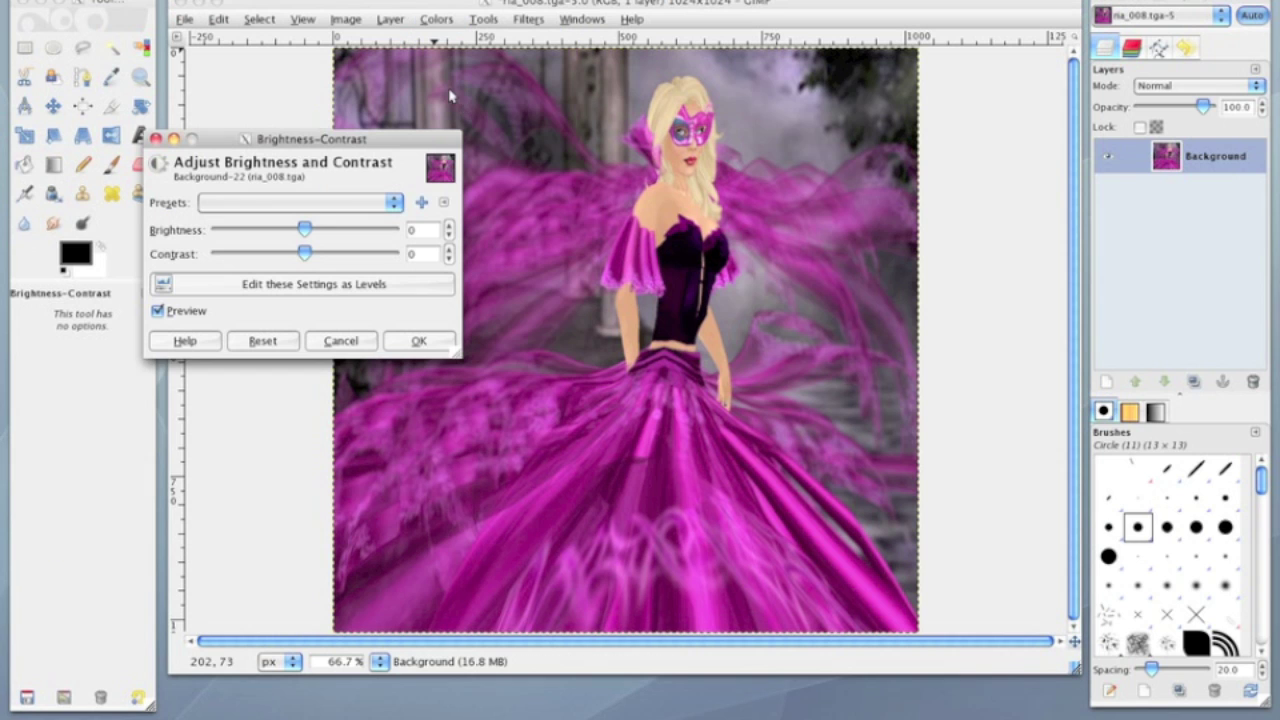
drag(354, 141, 404, 130)
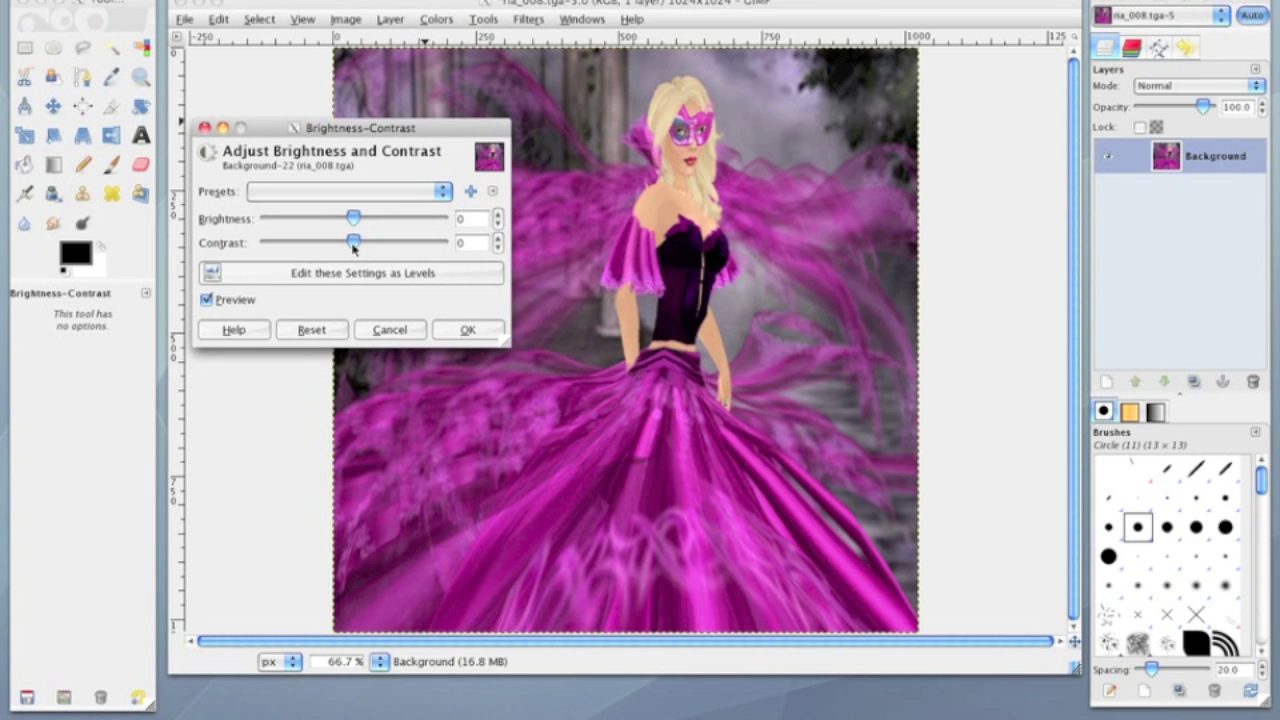
drag(353, 243, 367, 243)
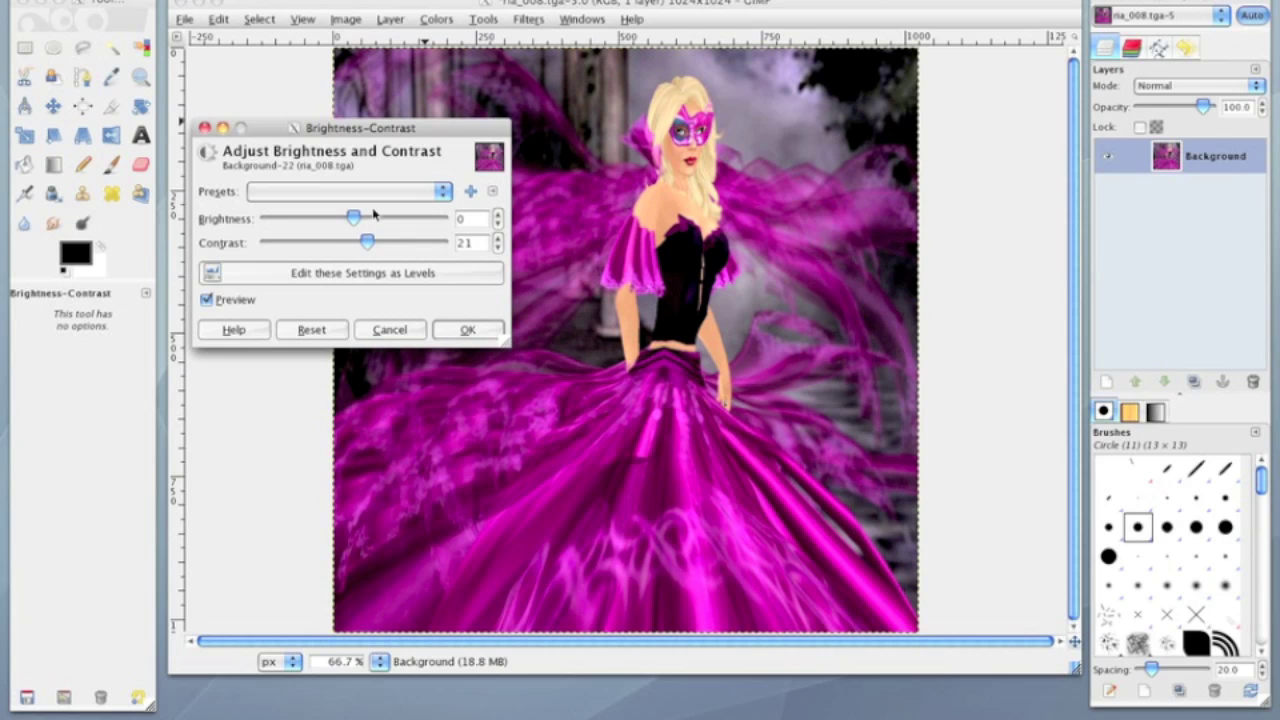
mouse_move(355, 222)
mouse_down()
mouse_move(325, 222)
mouse_move(437, 226)
mouse_move(338, 228)
mouse_move(356, 226)
mouse_up()
click(466, 329)
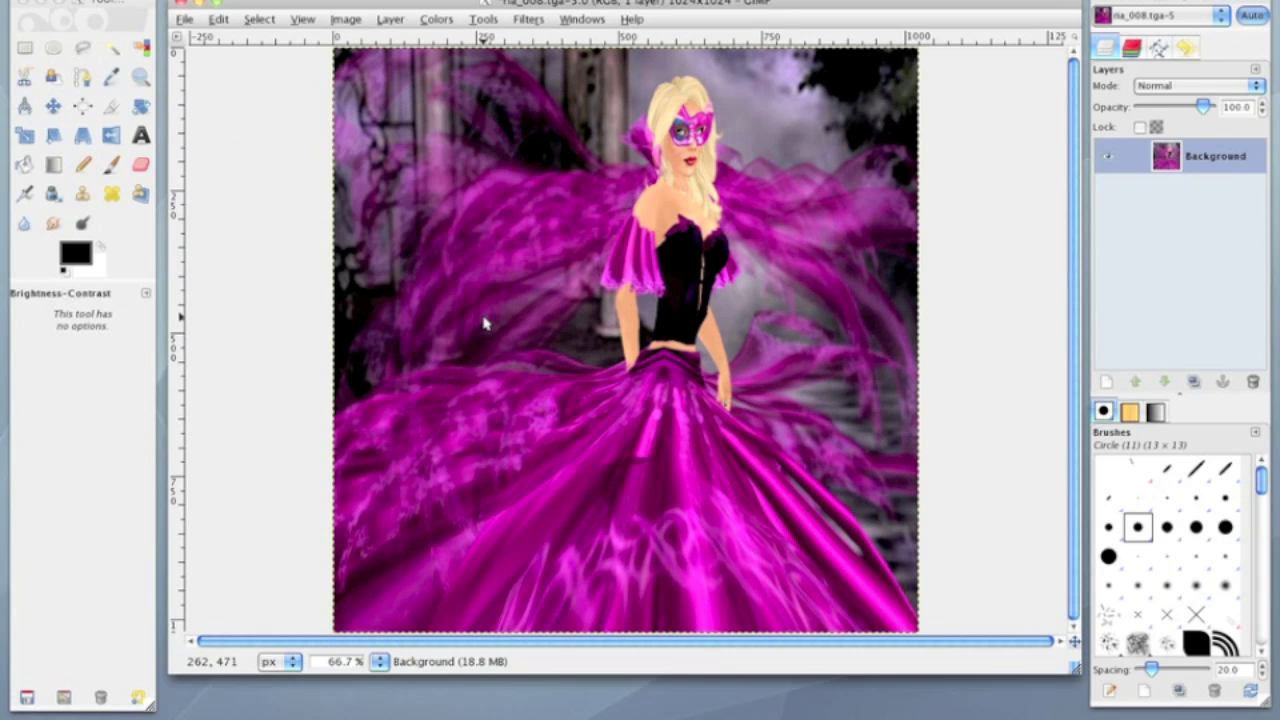
click(1210, 163)
Duplicate the Background layer twice and select the top copy
click(1190, 383)
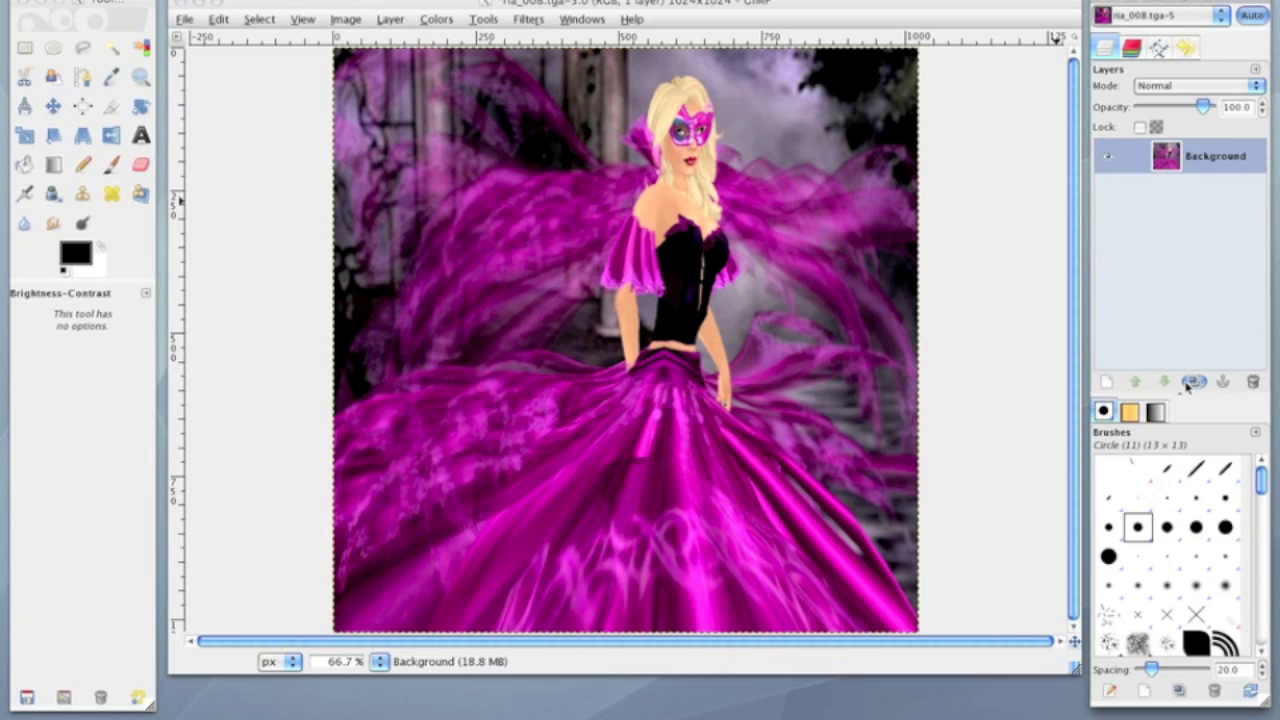
click(1190, 383)
click(1199, 170)
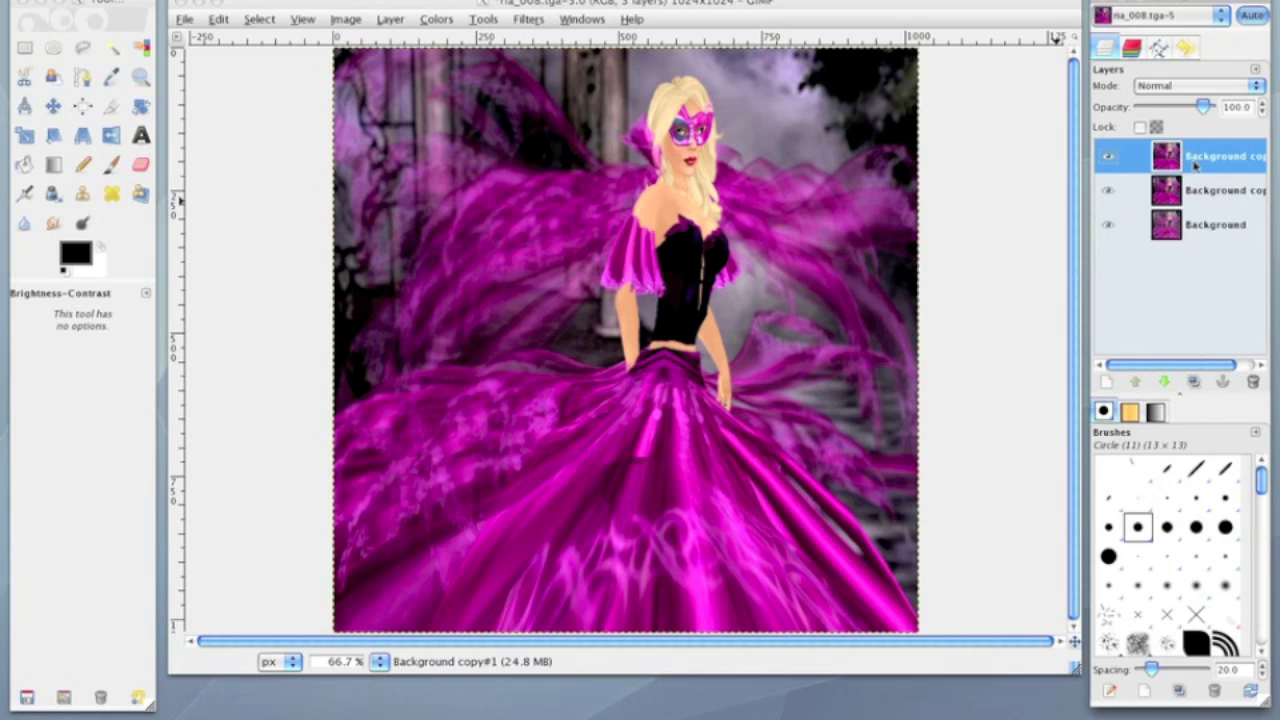
Set the top Background copy to Overlay mode at about 60% opacity
click(1215, 86)
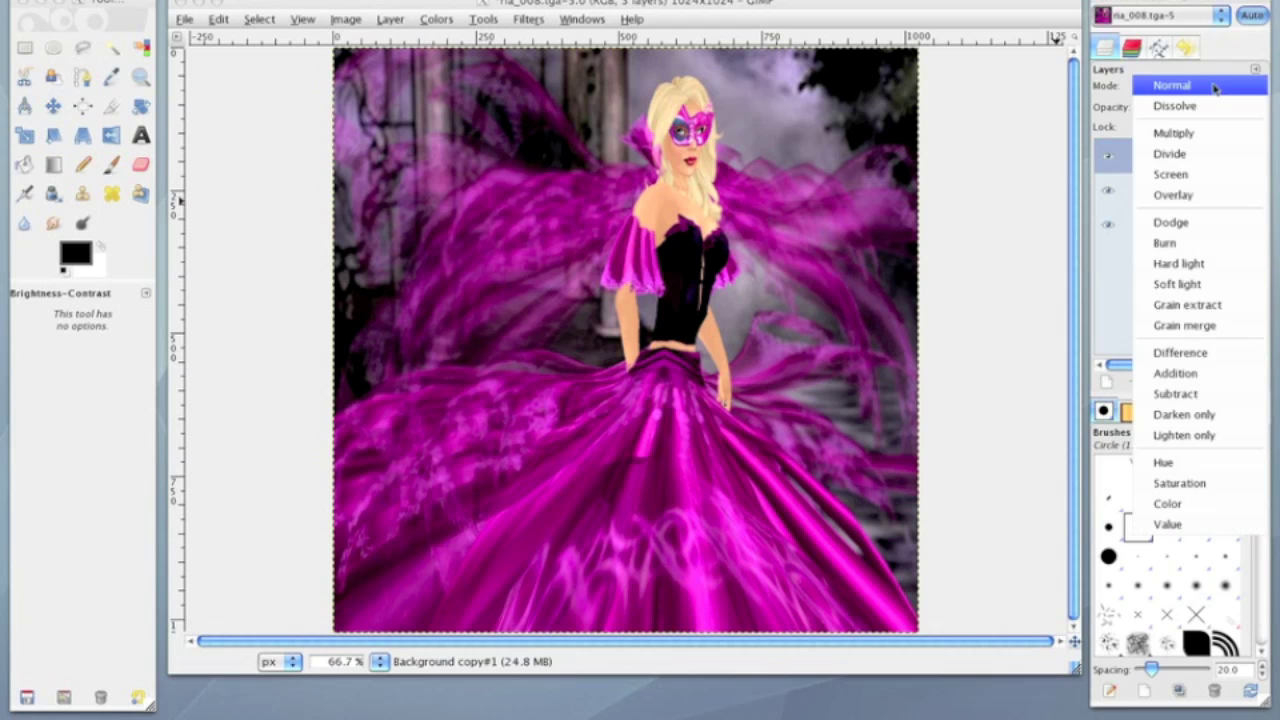
click(1192, 193)
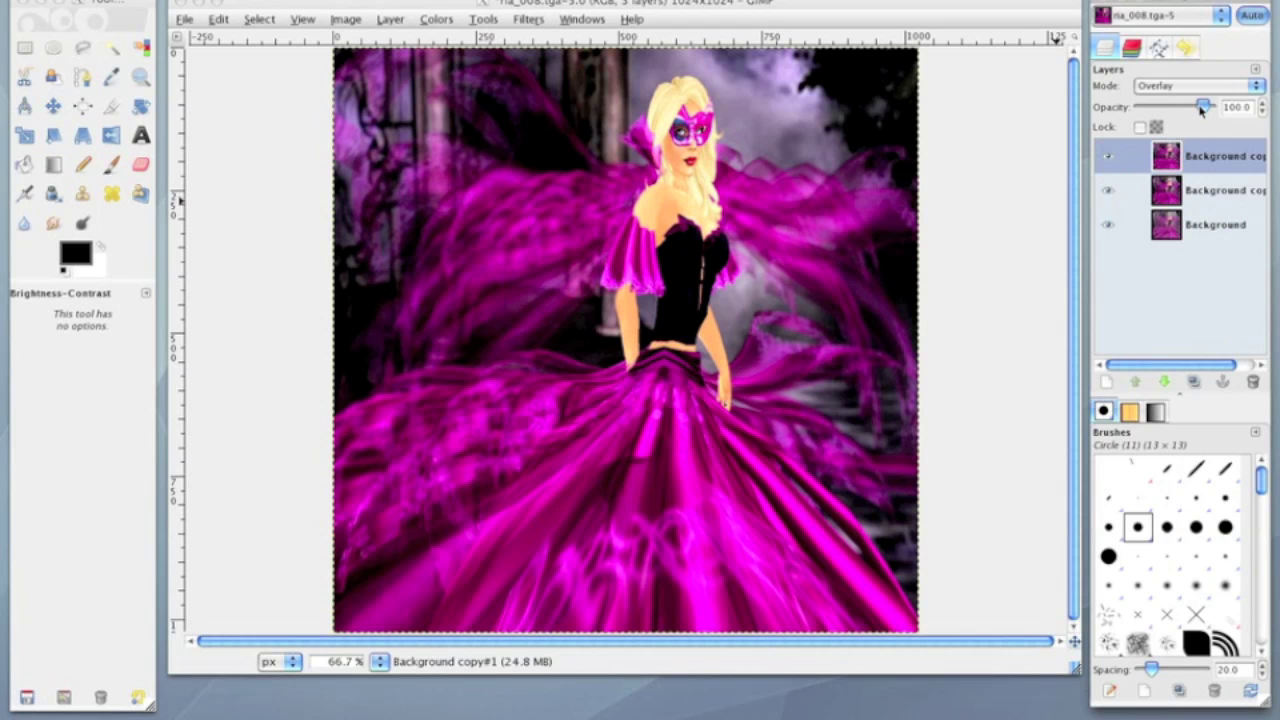
drag(1203, 110, 1182, 113)
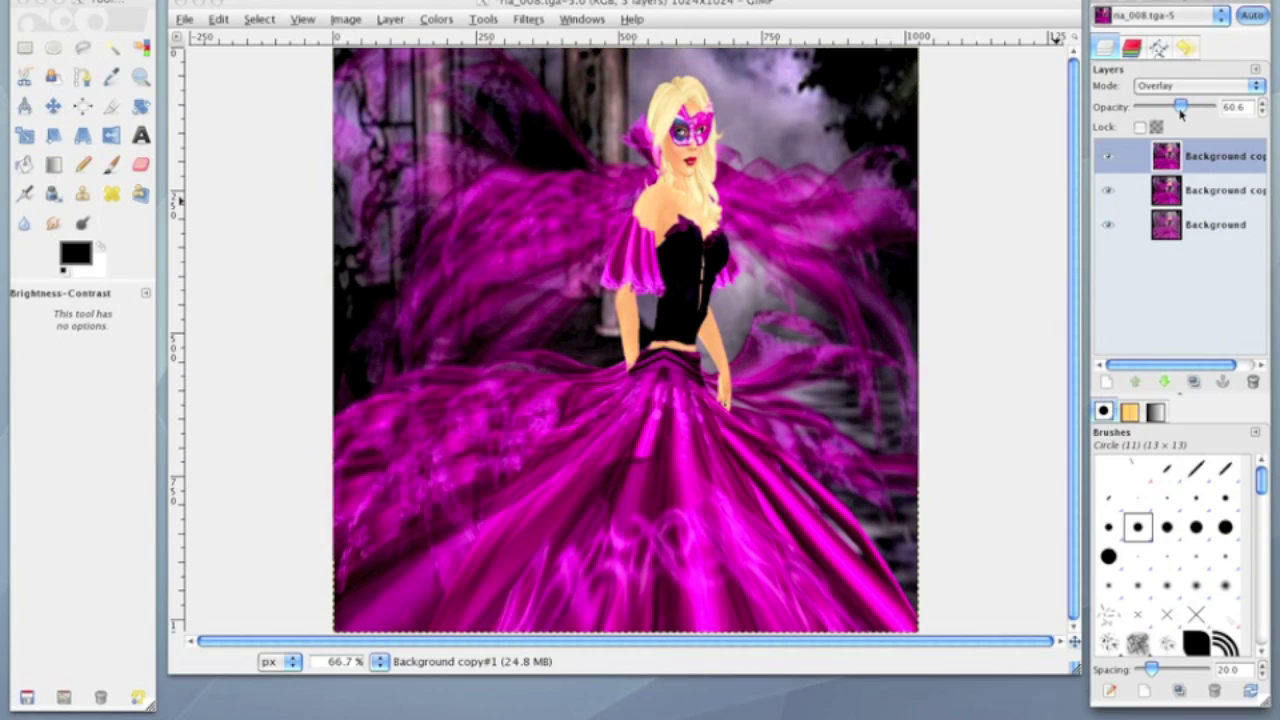
click(1210, 194)
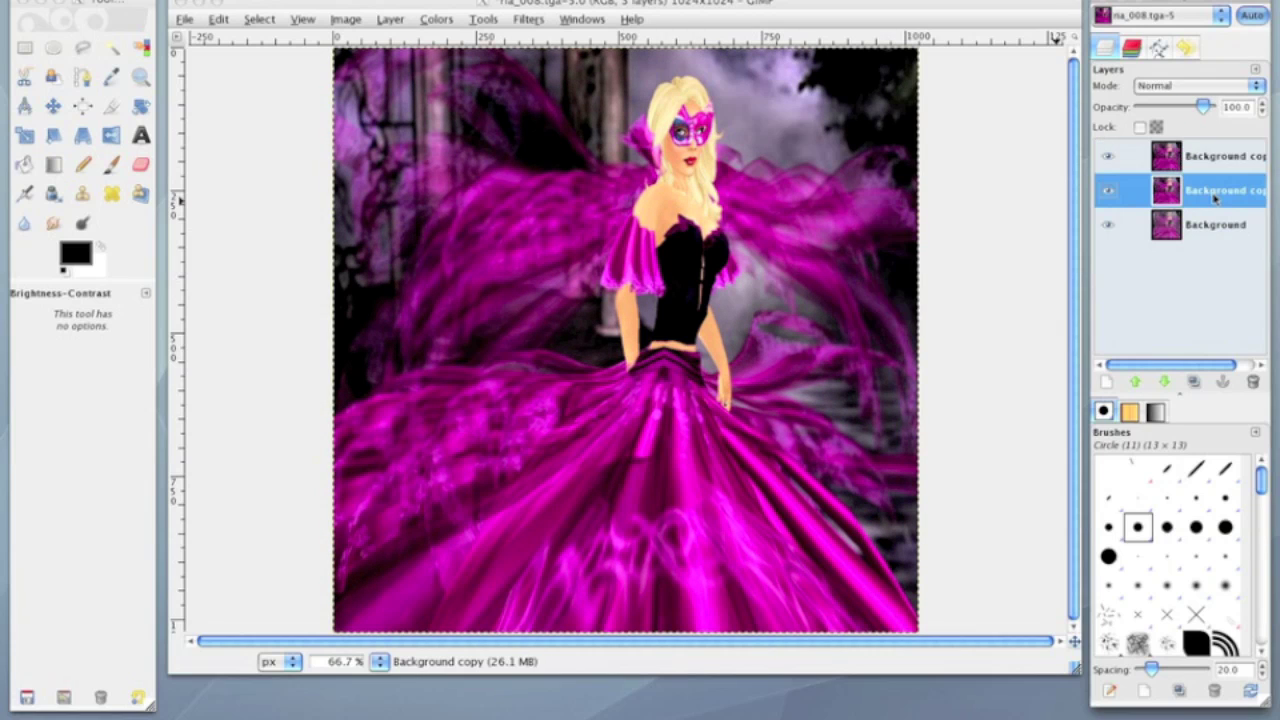
click(437, 20)
Desaturate the middle Background copy to greyscale using the Average mode
click(437, 20)
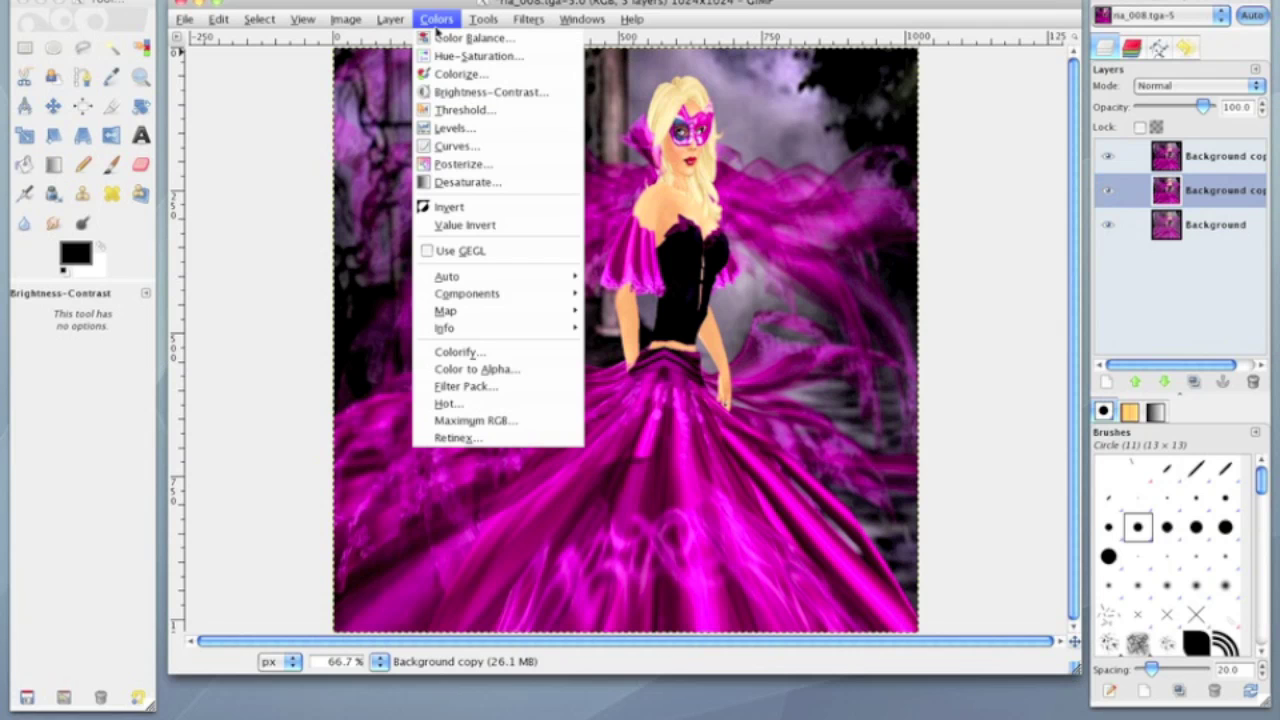
click(455, 182)
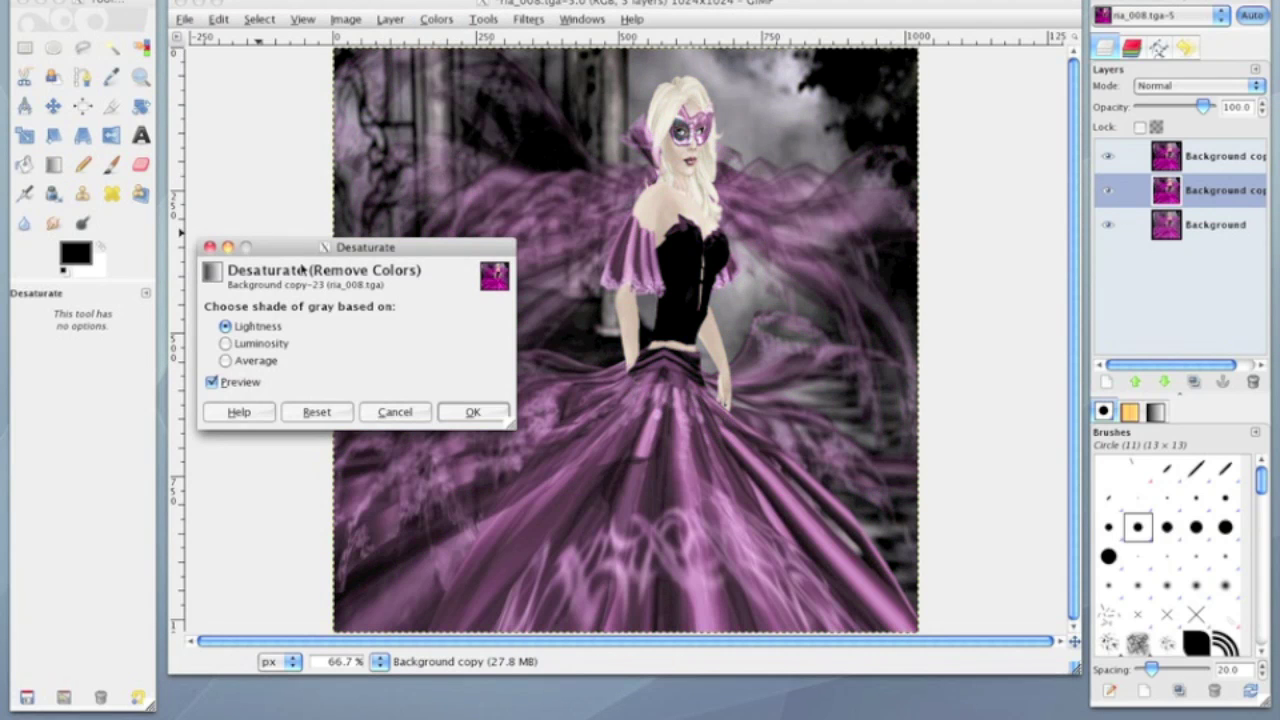
drag(310, 250, 249, 265)
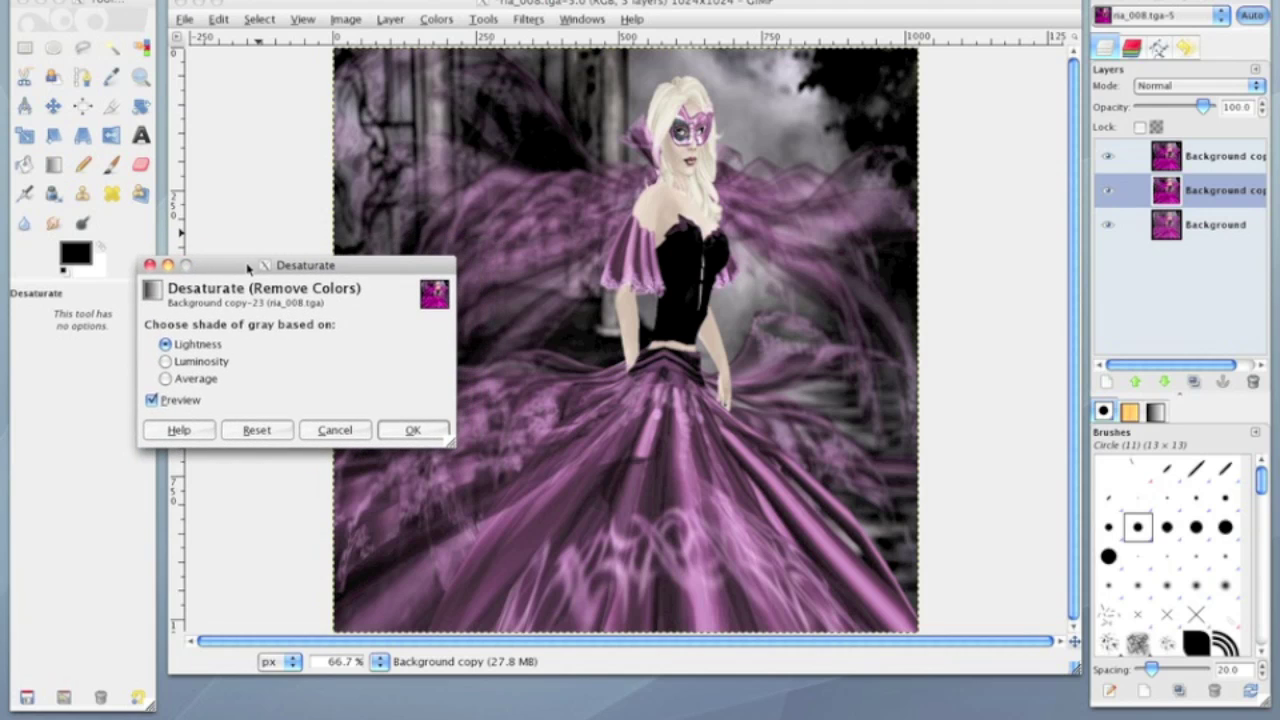
click(166, 361)
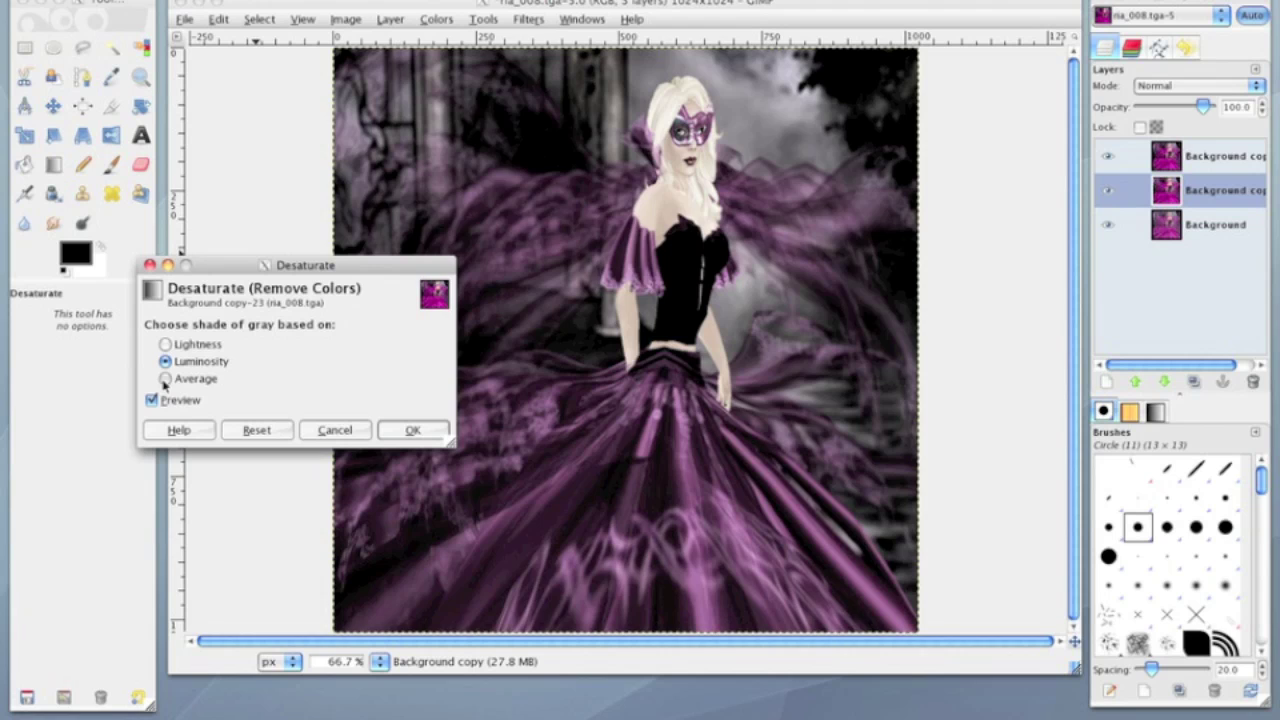
click(168, 379)
click(409, 430)
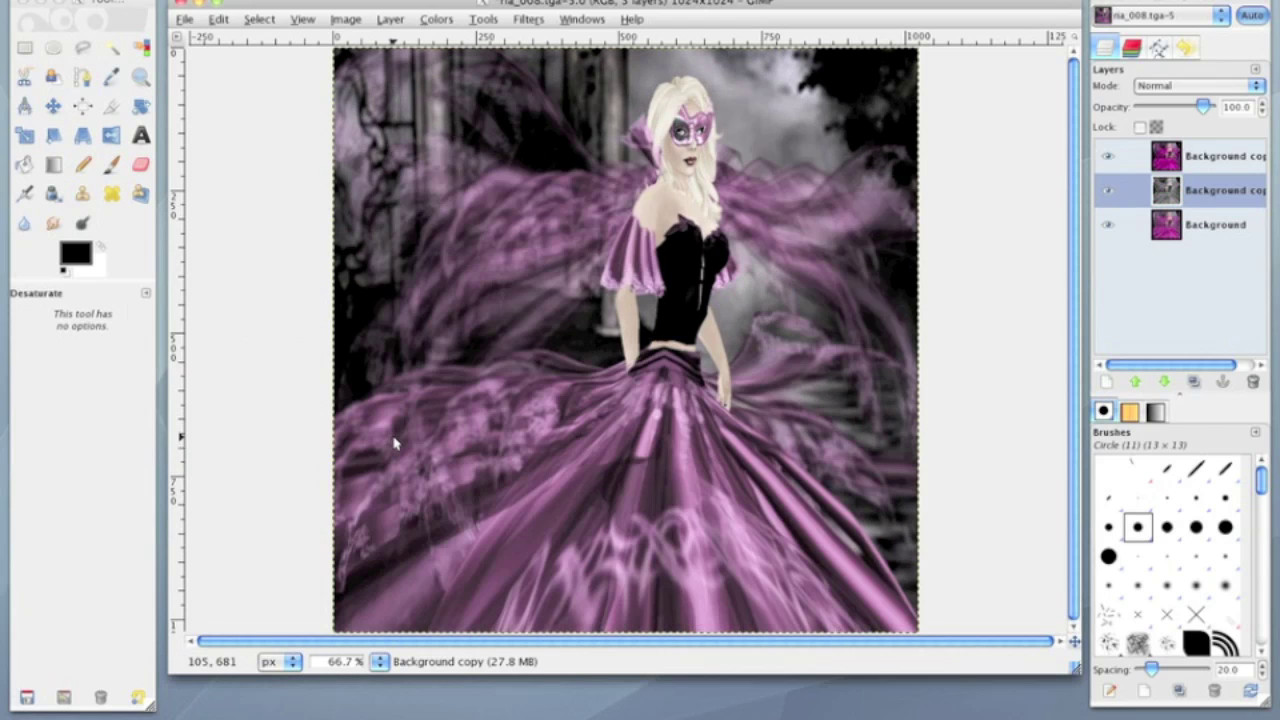
Lower the greyscale middle layer's opacity to about 60%
click(1215, 186)
drag(1208, 106, 1186, 113)
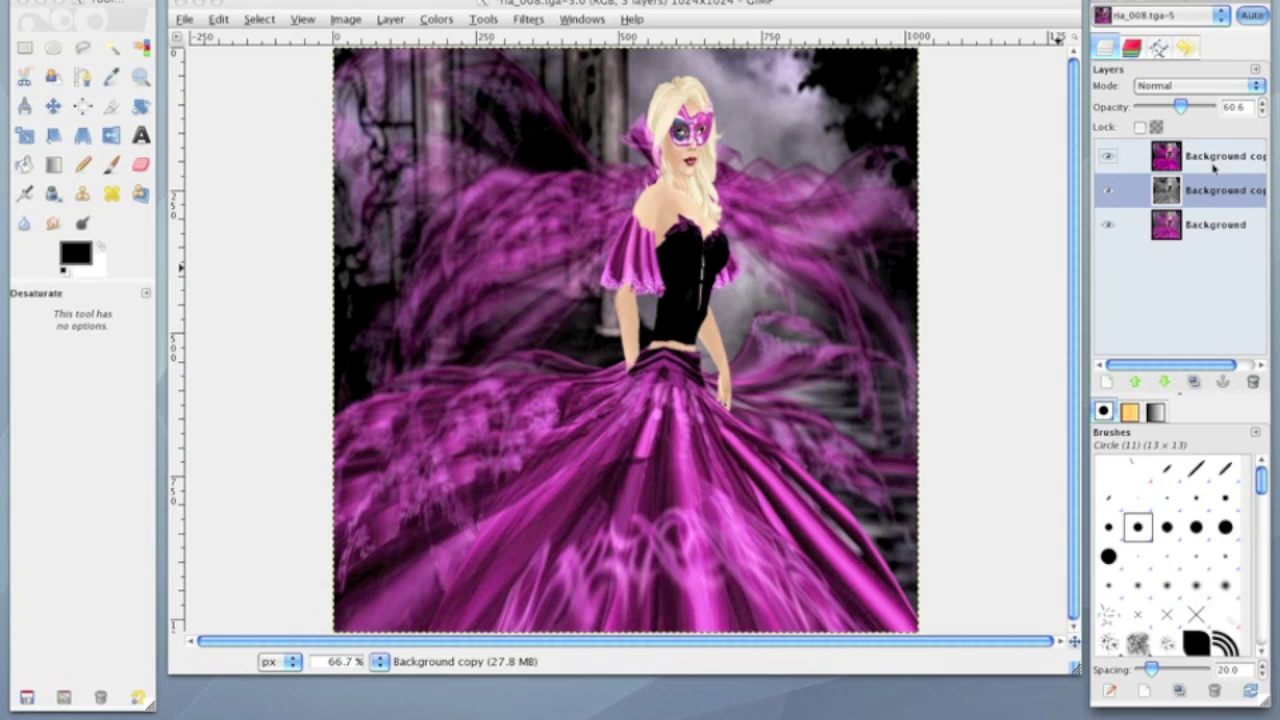
click(1227, 192)
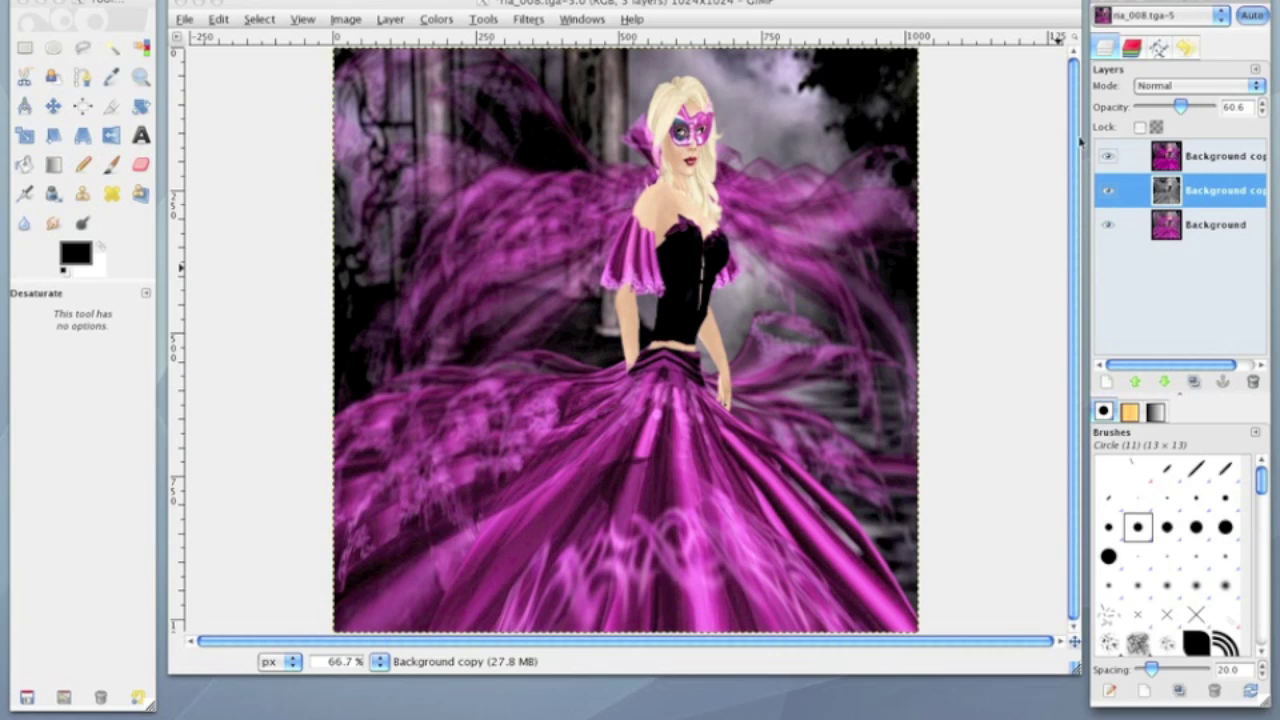
Apply Softglow with radius 10, brightness 0.45 and sharpness 0.85 to the greyscale layer
click(522, 19)
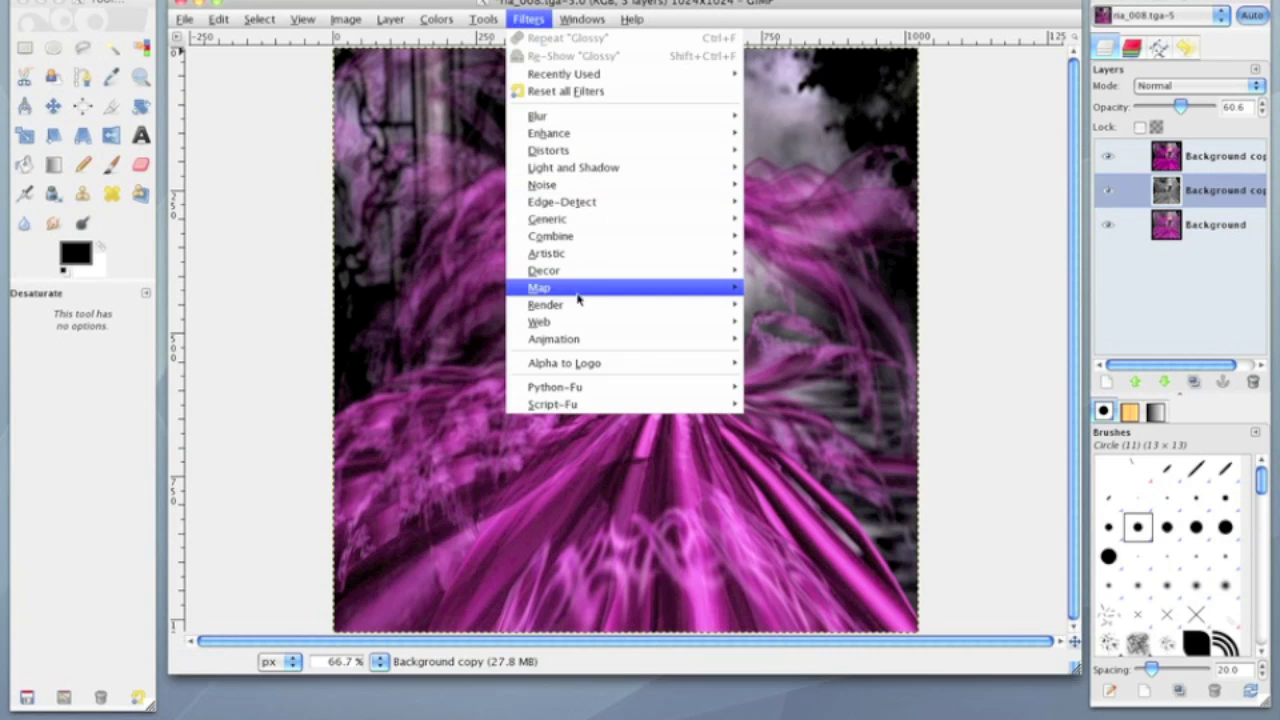
mouse_move(574, 258)
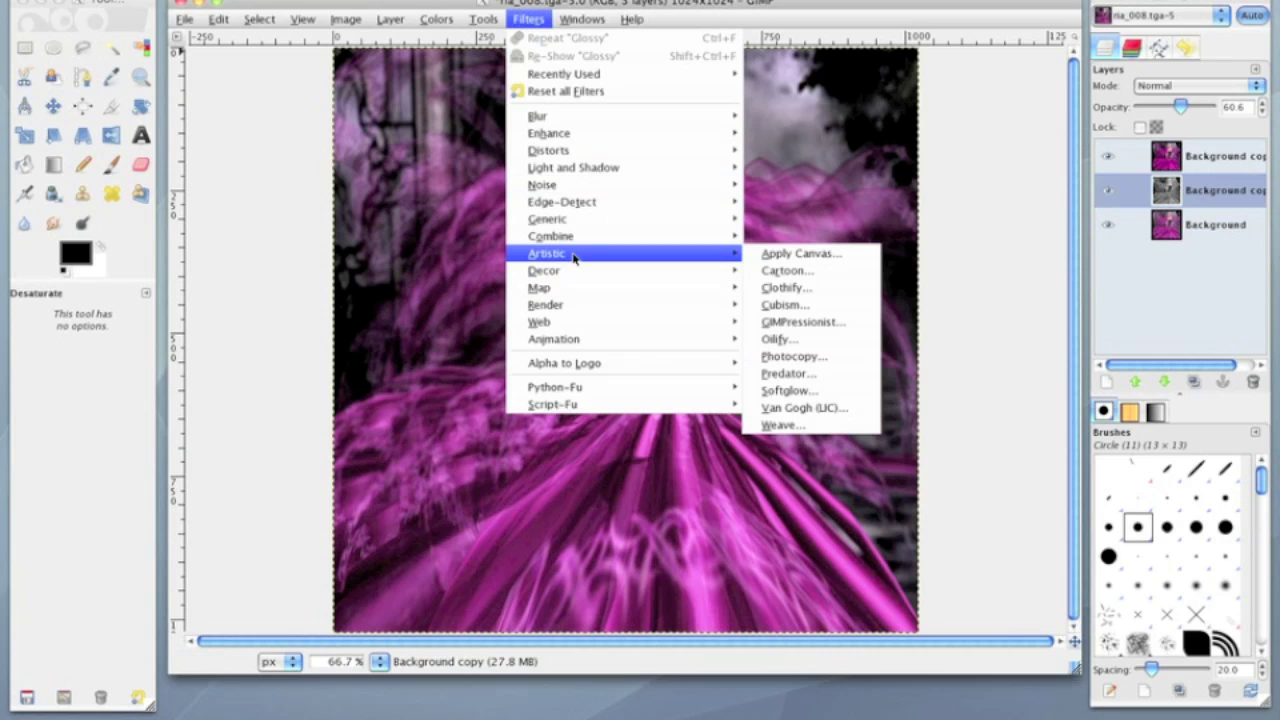
click(801, 390)
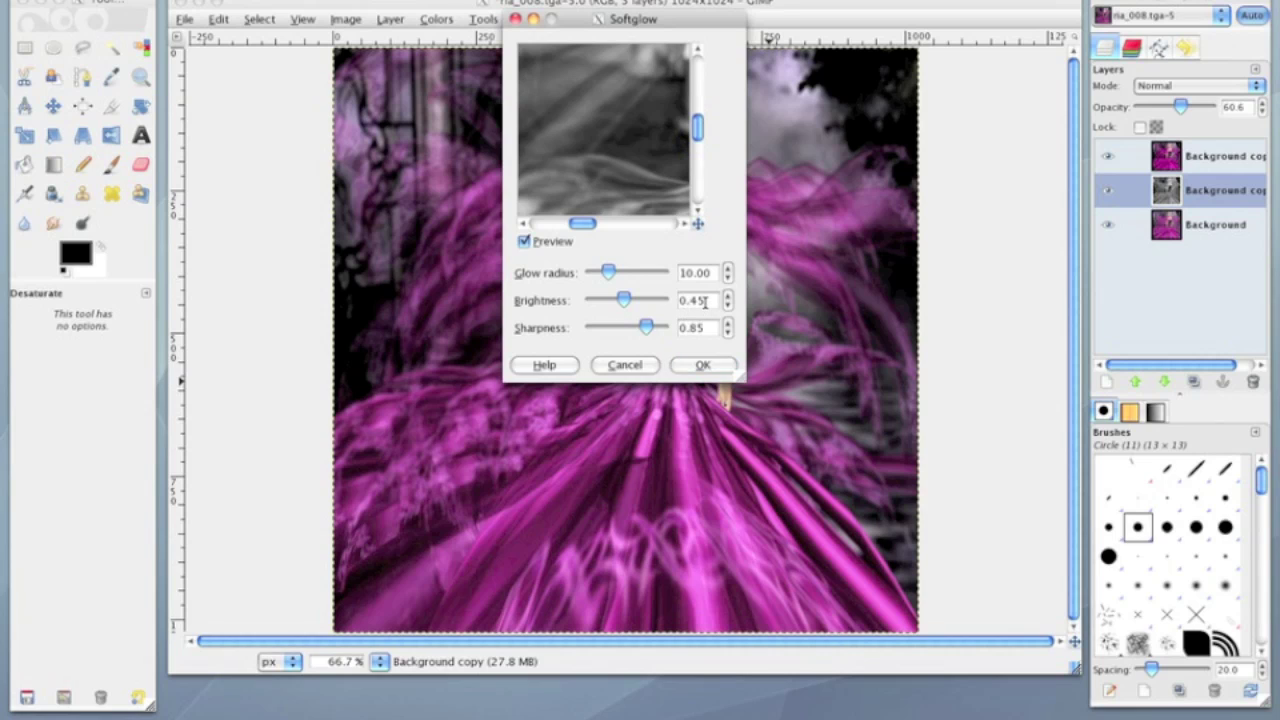
click(703, 365)
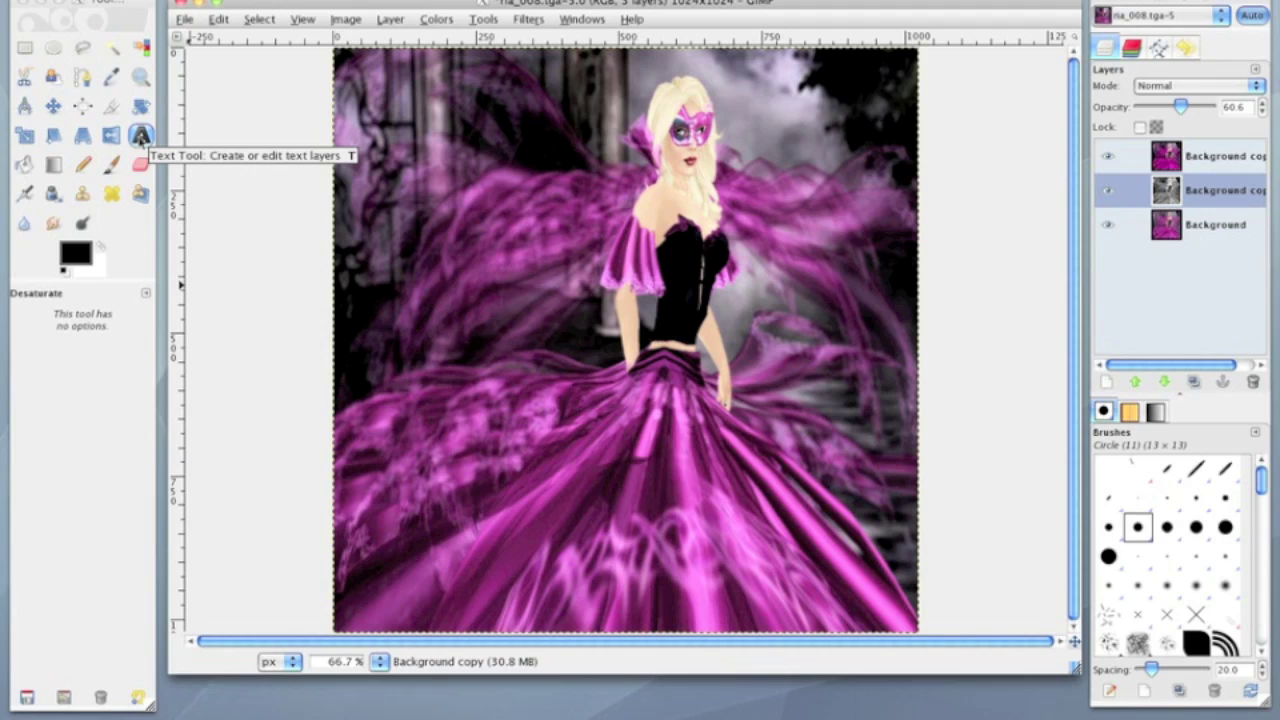
Add a black text layer with the creator's name at size 75 over the lower-left gown
click(141, 135)
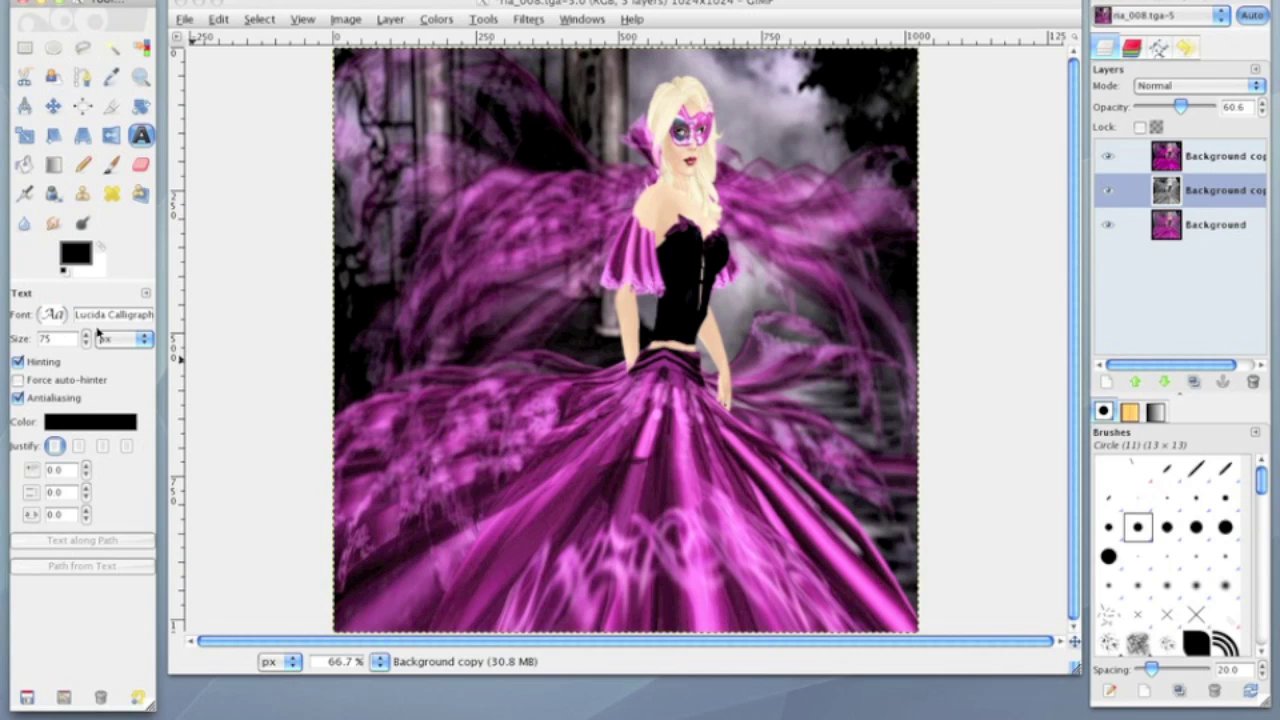
click(397, 497)
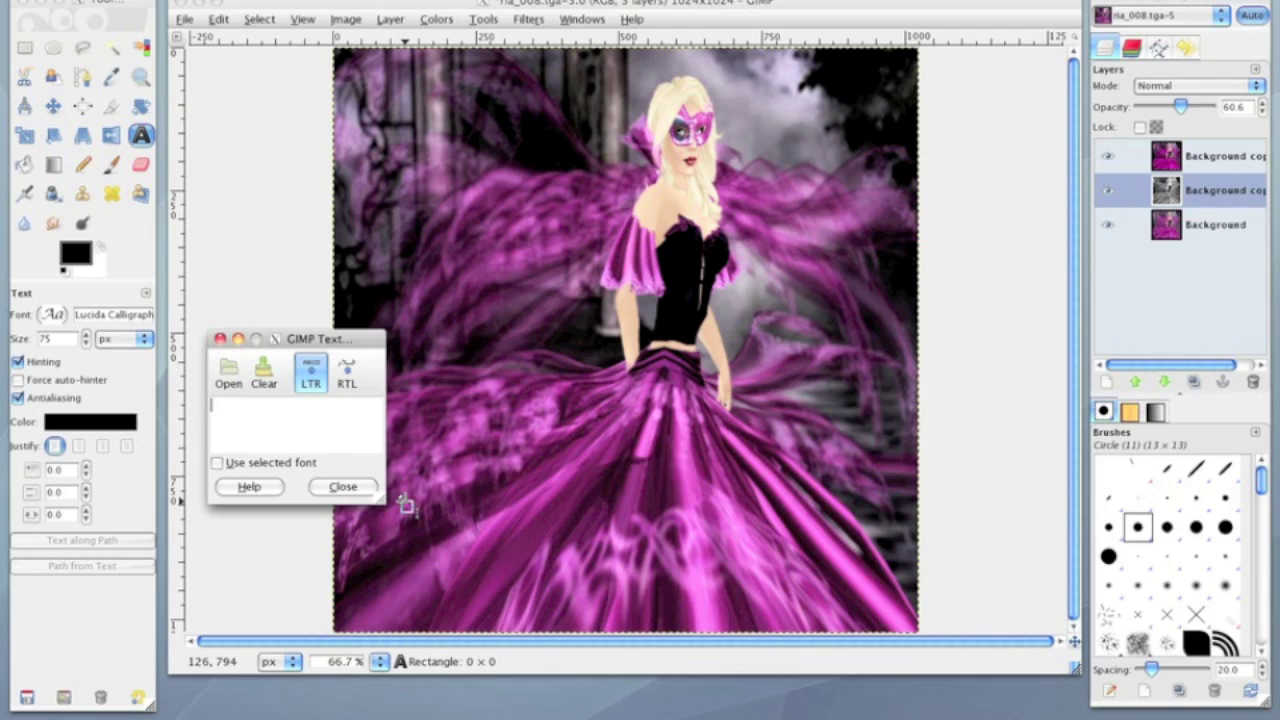
text(Ria Abbot)
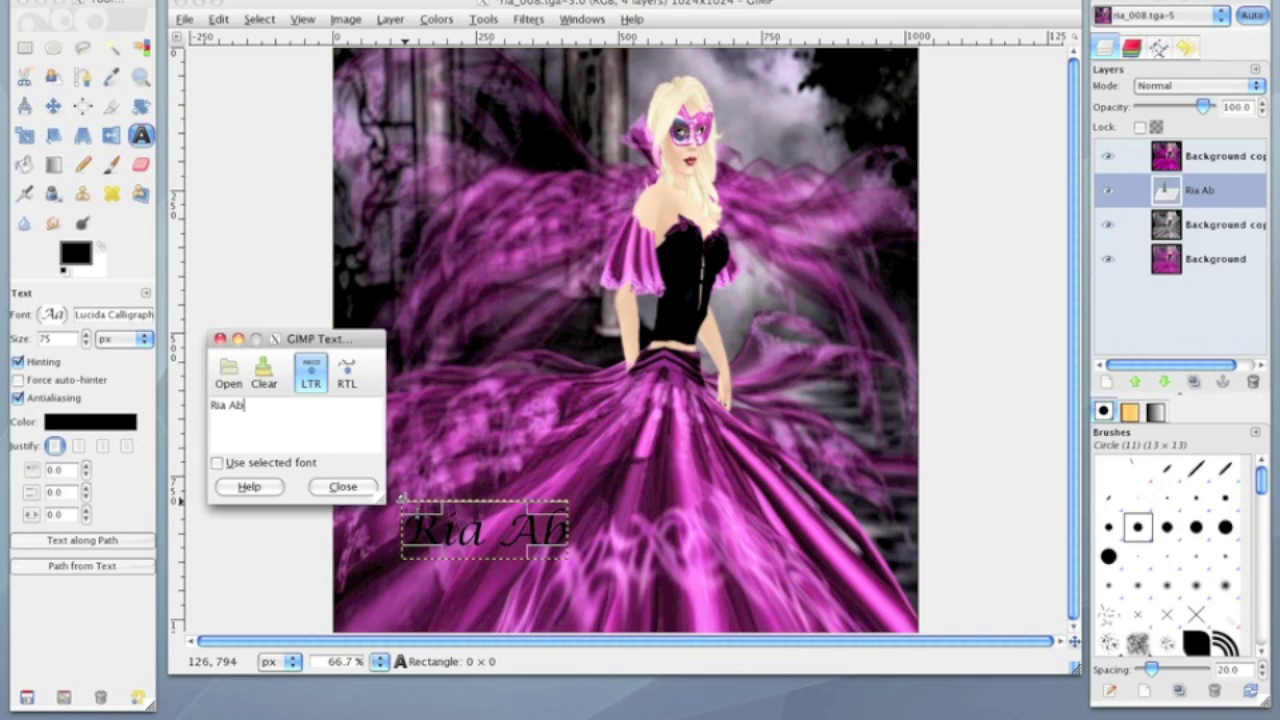
click(350, 489)
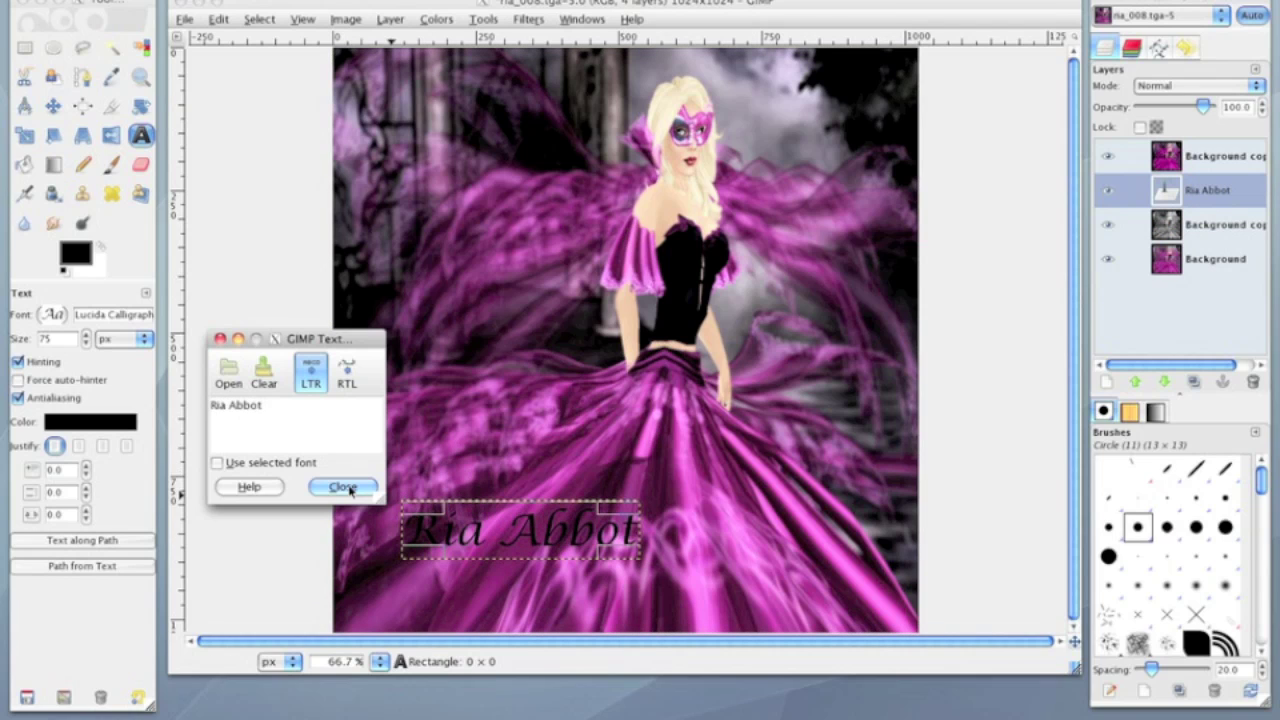
click(86, 337)
click(87, 343)
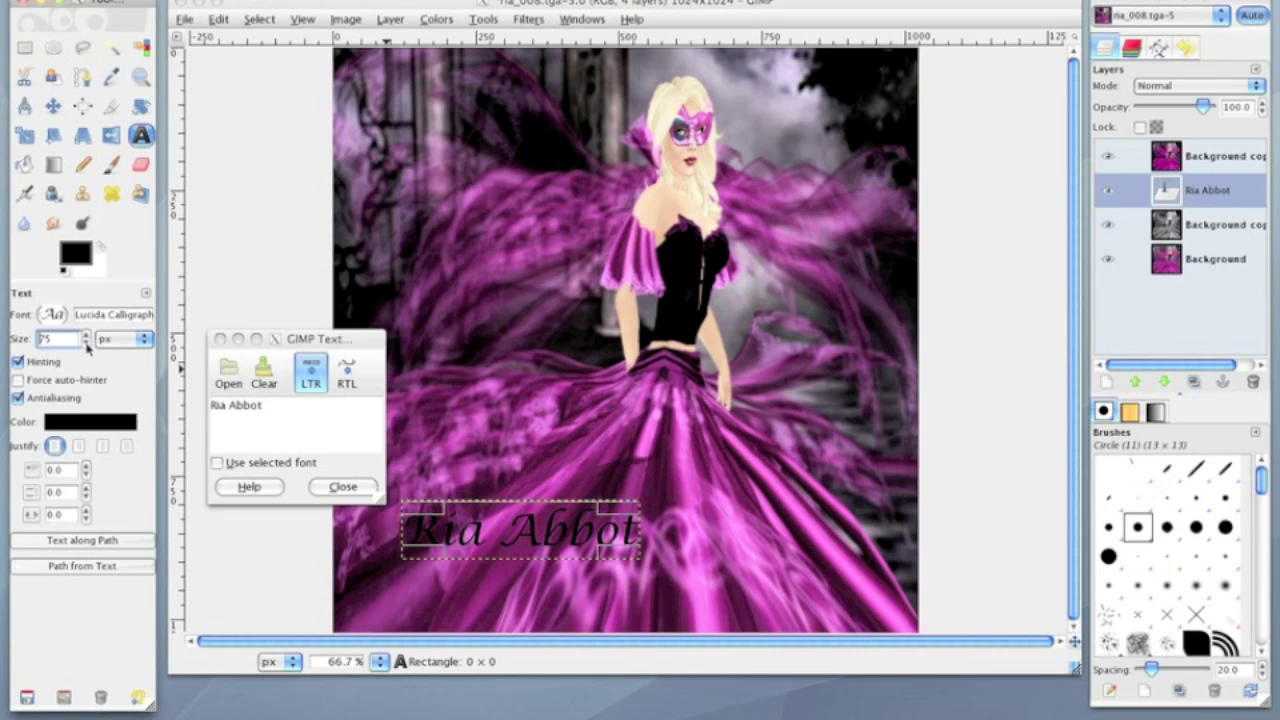
click(325, 485)
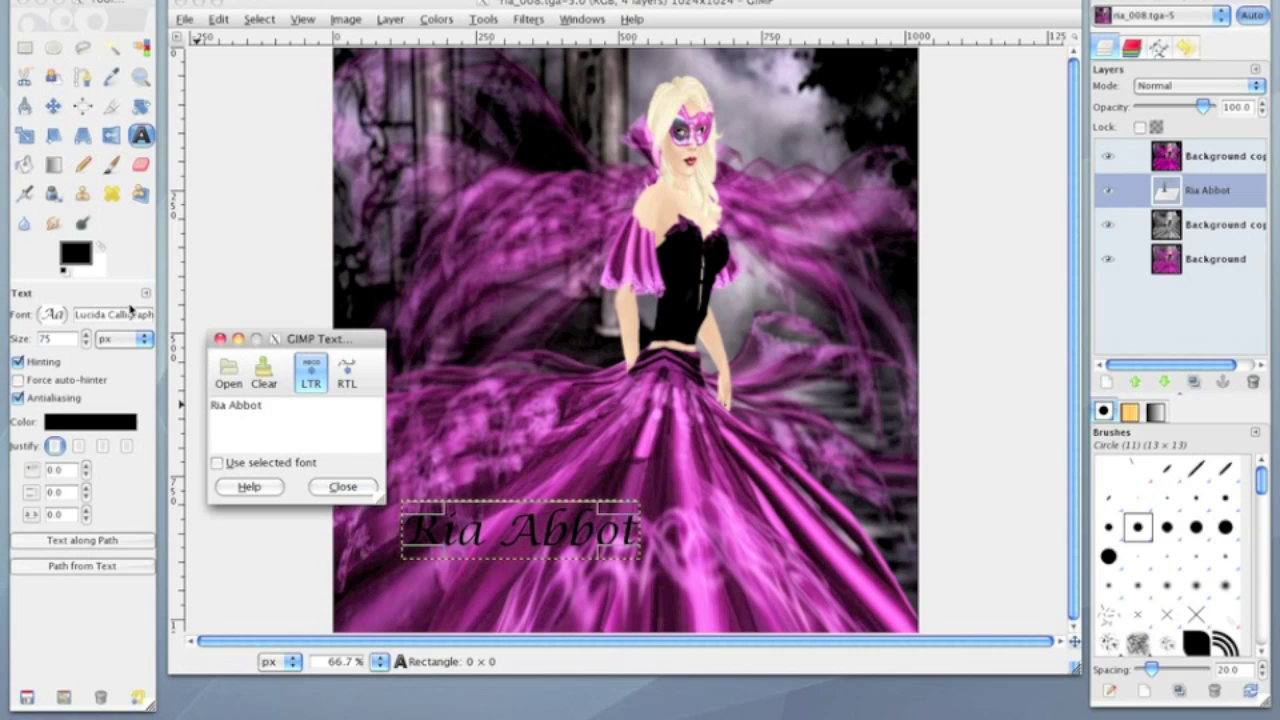
click(338, 487)
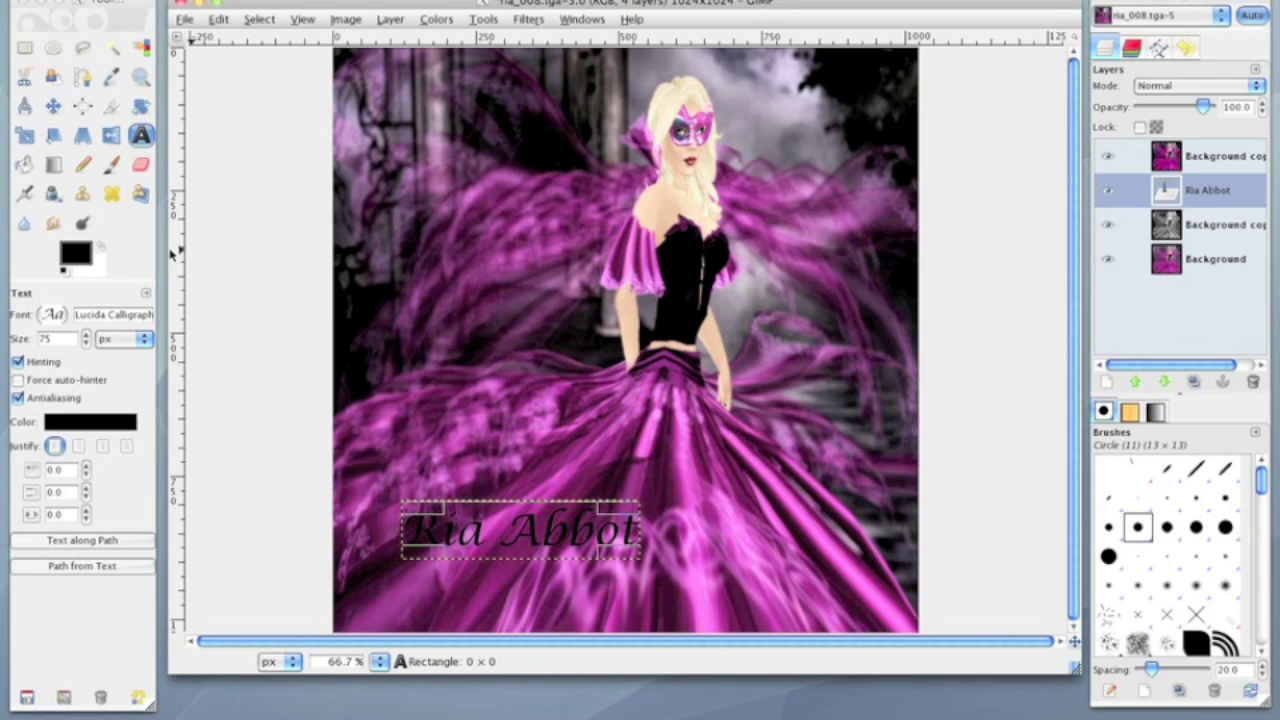
With the Move tool active, undo the accidental shift of the top photo layer
click(53, 106)
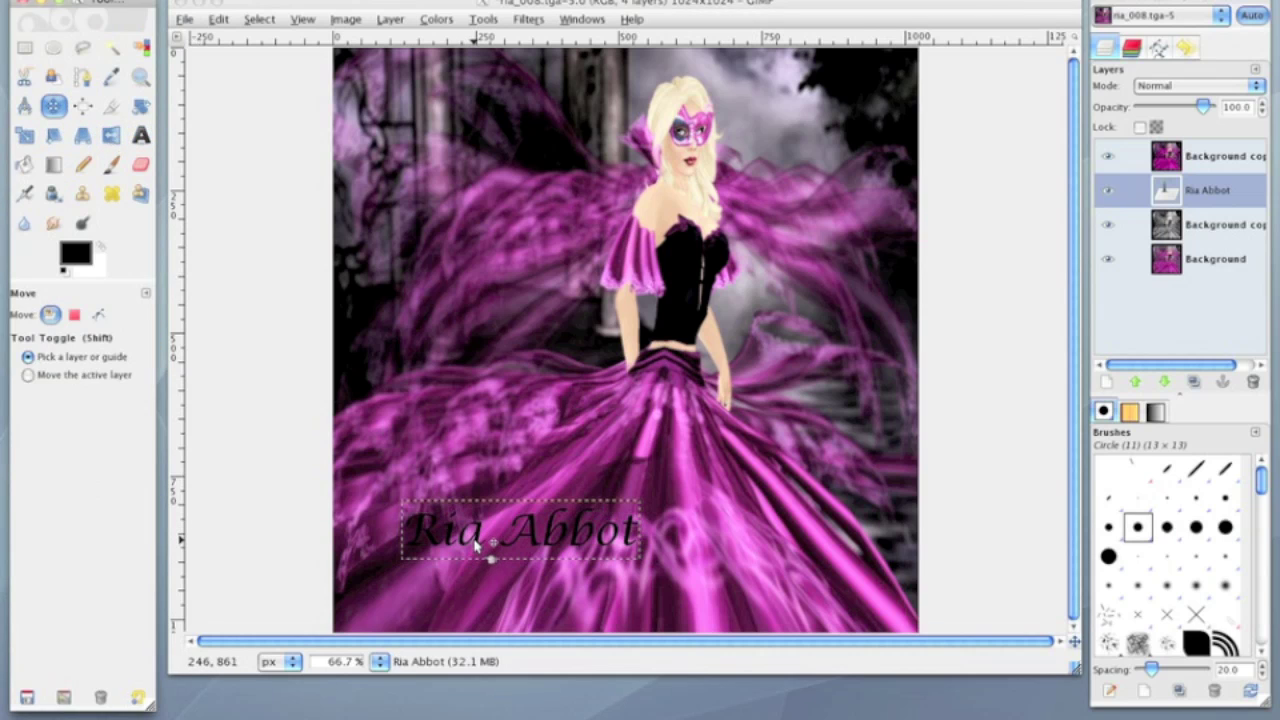
drag(478, 540, 470, 541)
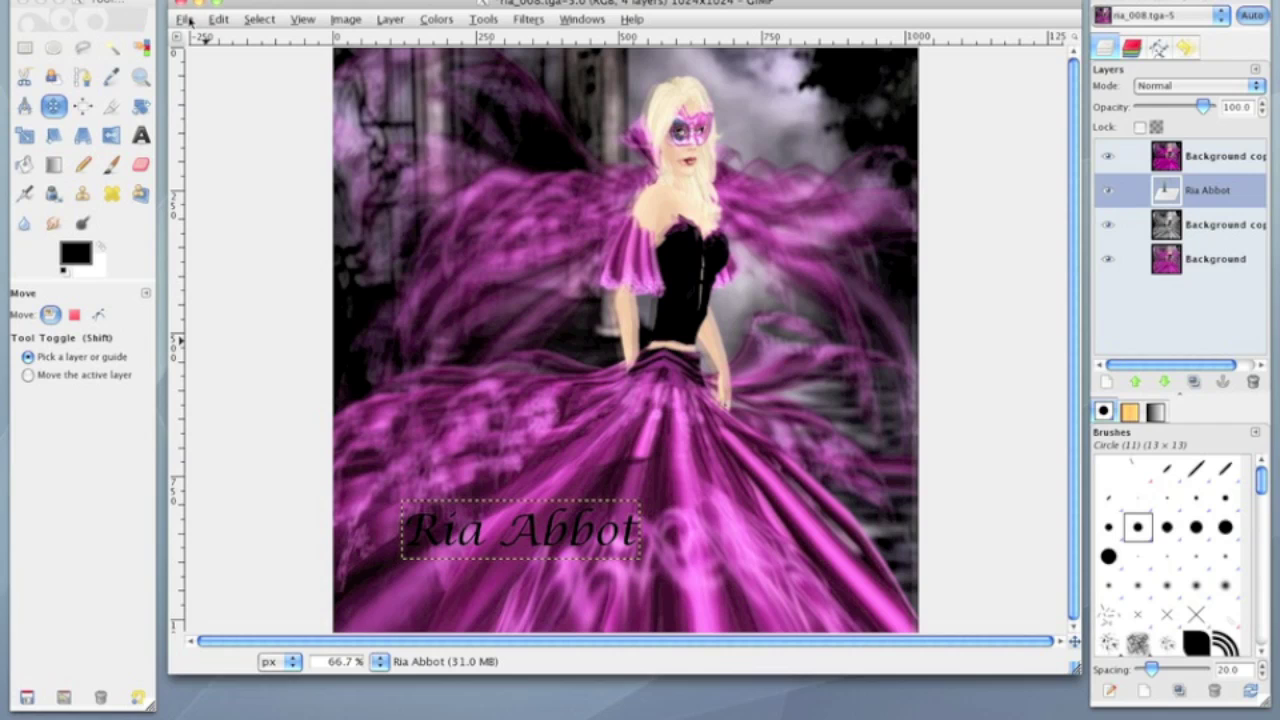
click(219, 20)
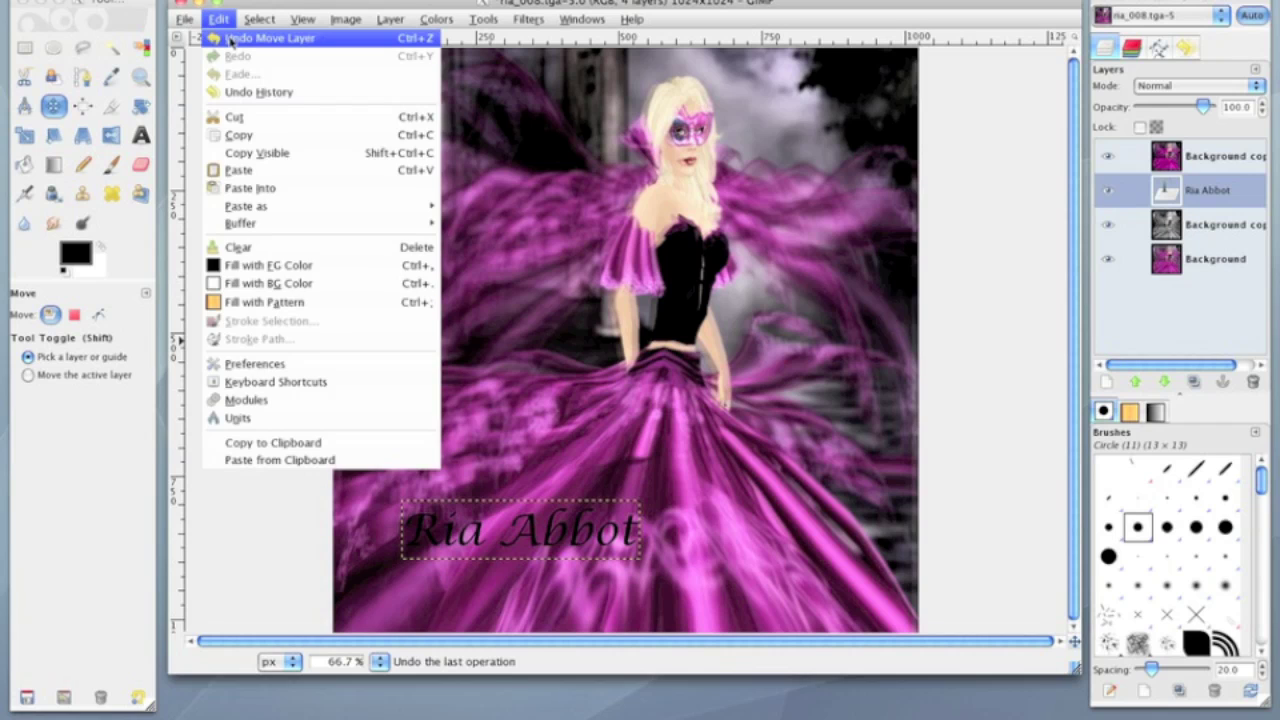
click(230, 39)
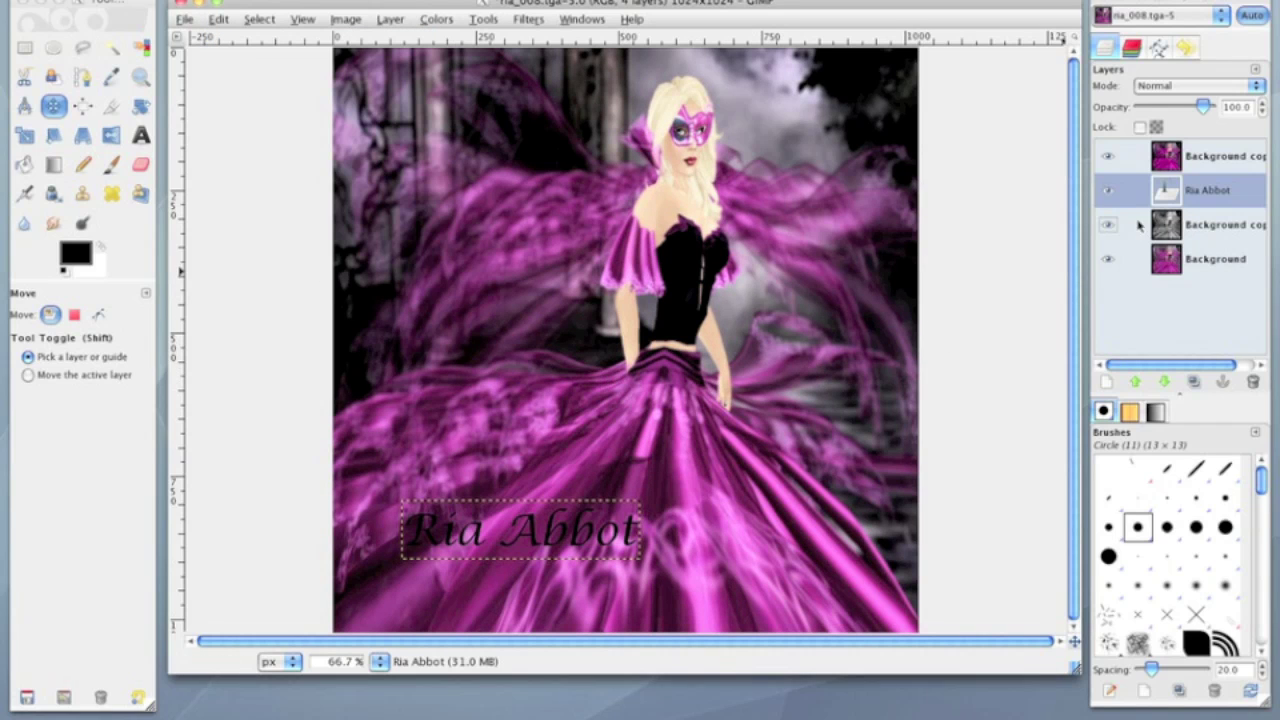
Raise the name caption text layer to the top of the layer stack
click(553, 538)
click(551, 537)
click(551, 537)
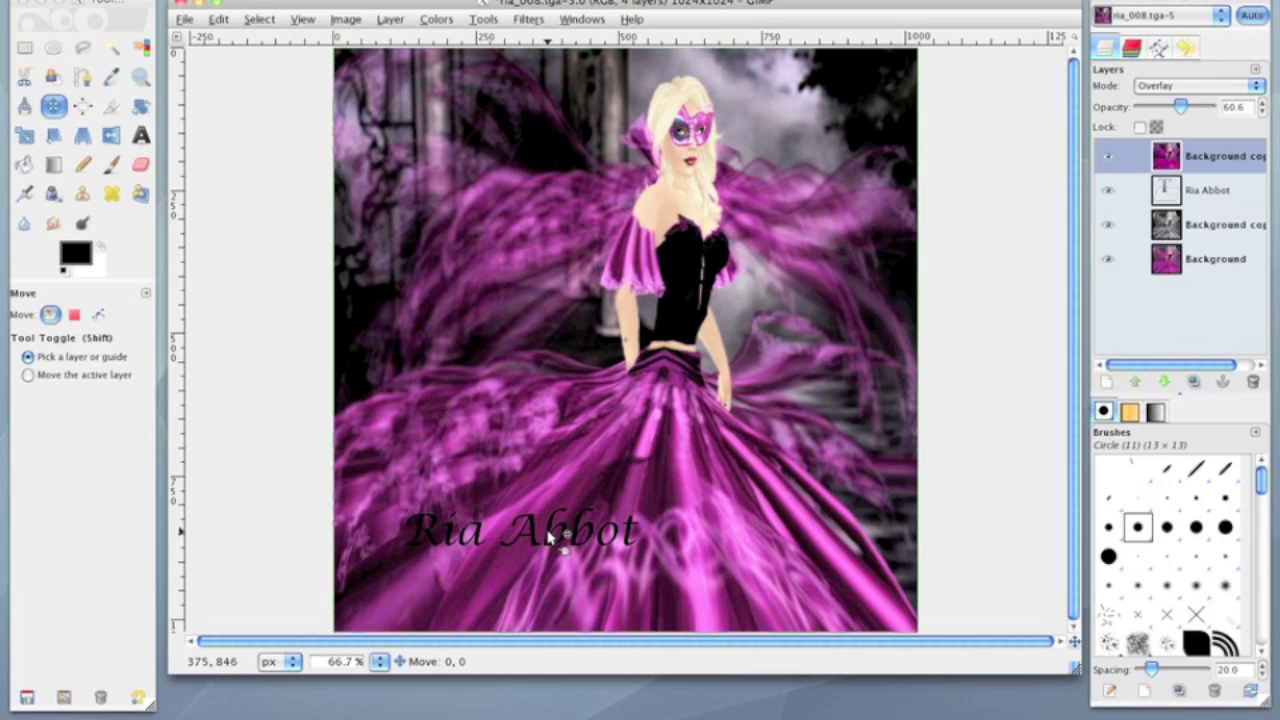
click(1136, 383)
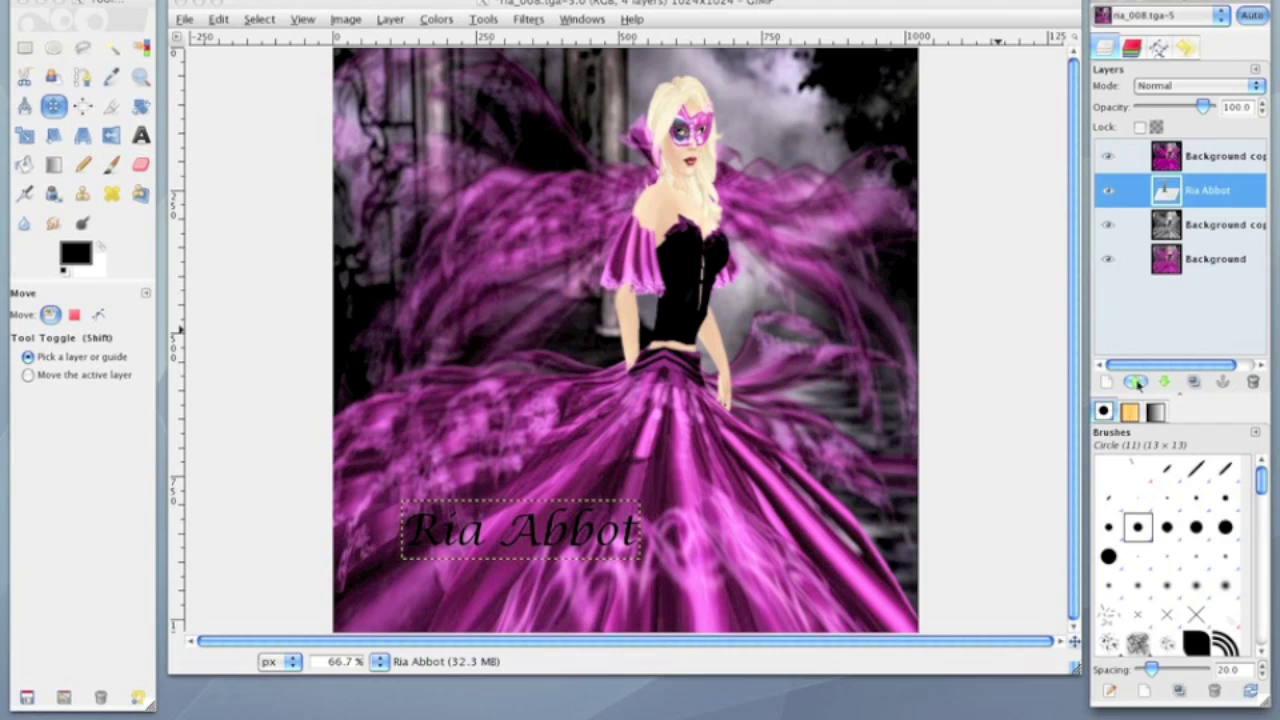
click(1136, 383)
click(1234, 145)
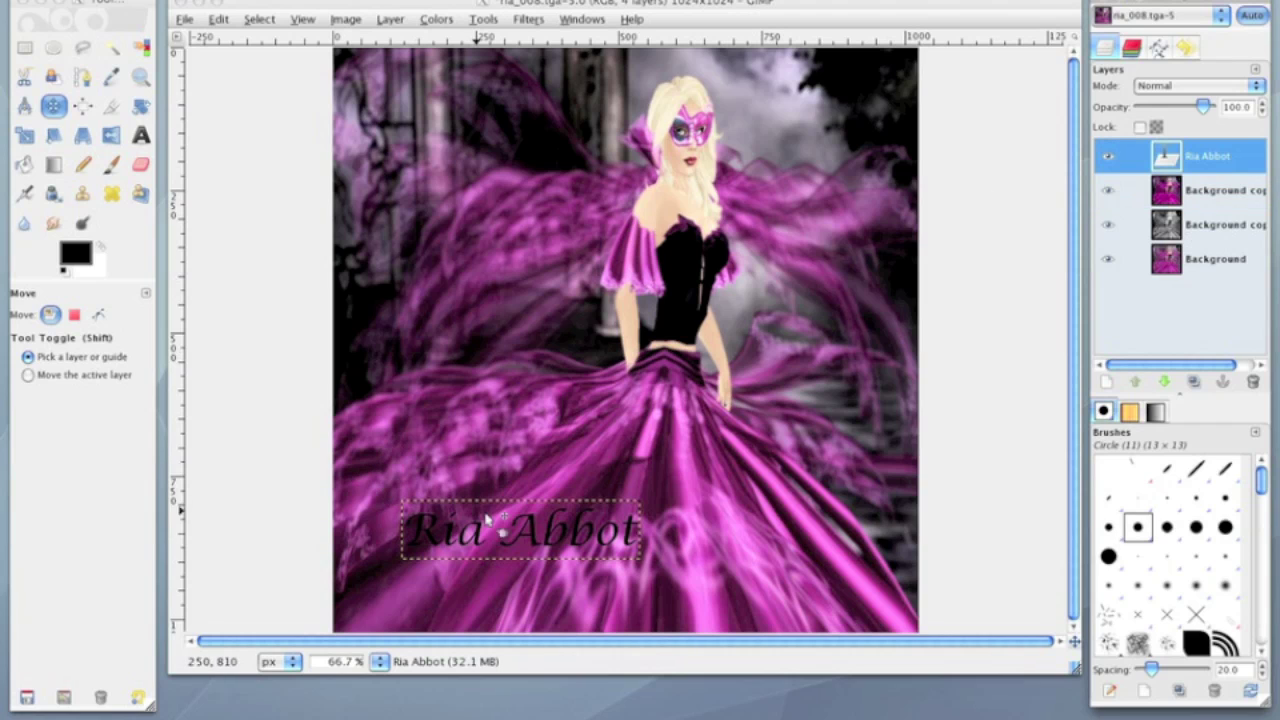
Drag the name caption down and left toward the bottom edge
click(536, 540)
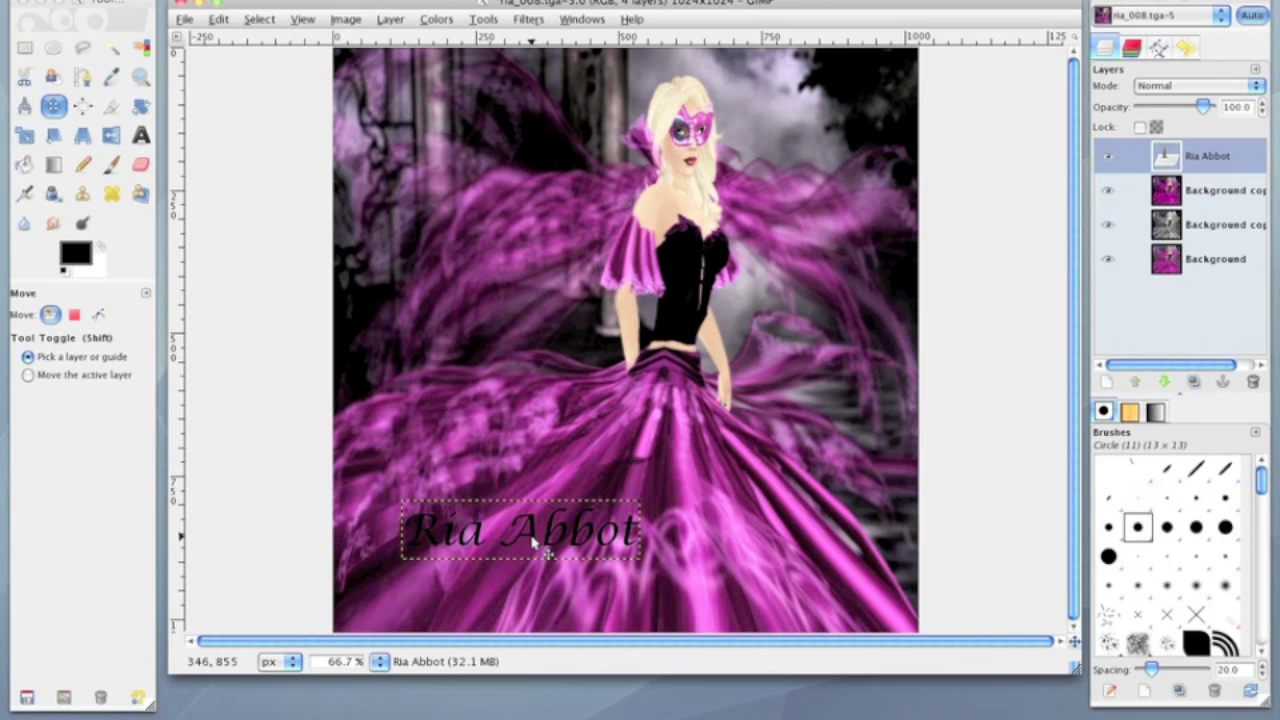
drag(533, 540, 490, 592)
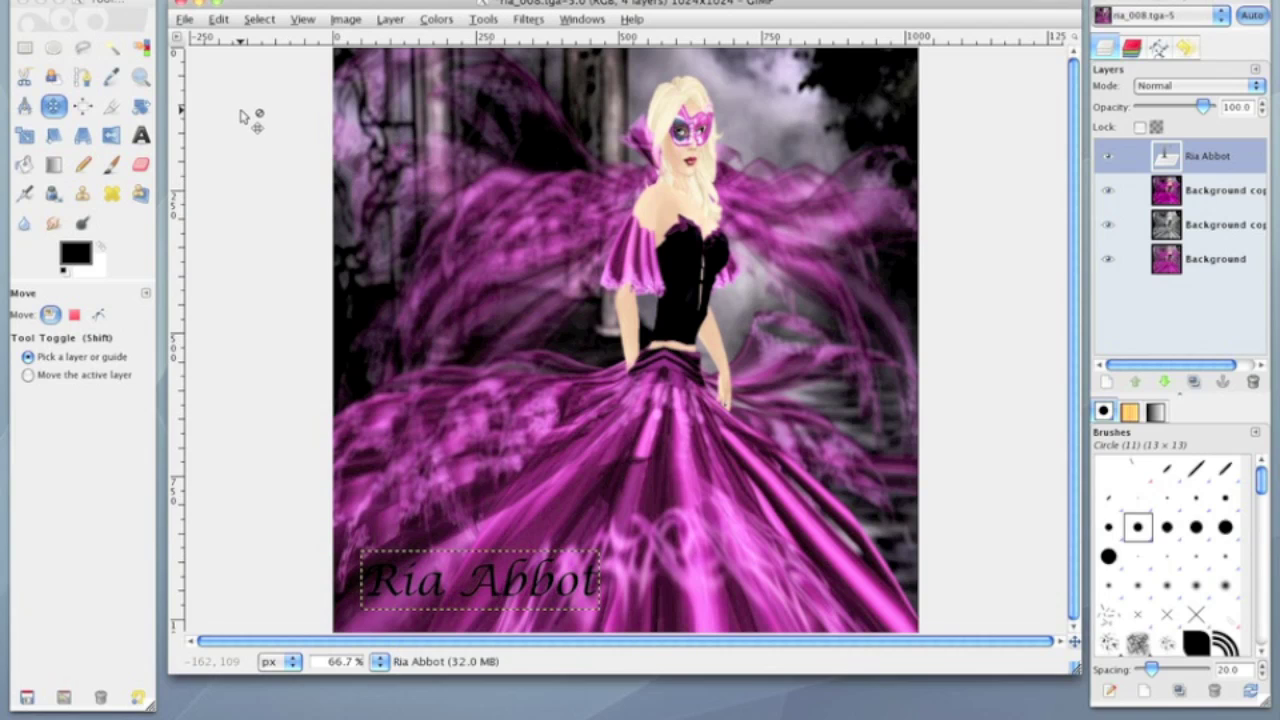
click(522, 21)
Apply Alpha to Logo > Glossy to the caption using the Purples gradient for the text
mouse_move(607, 388)
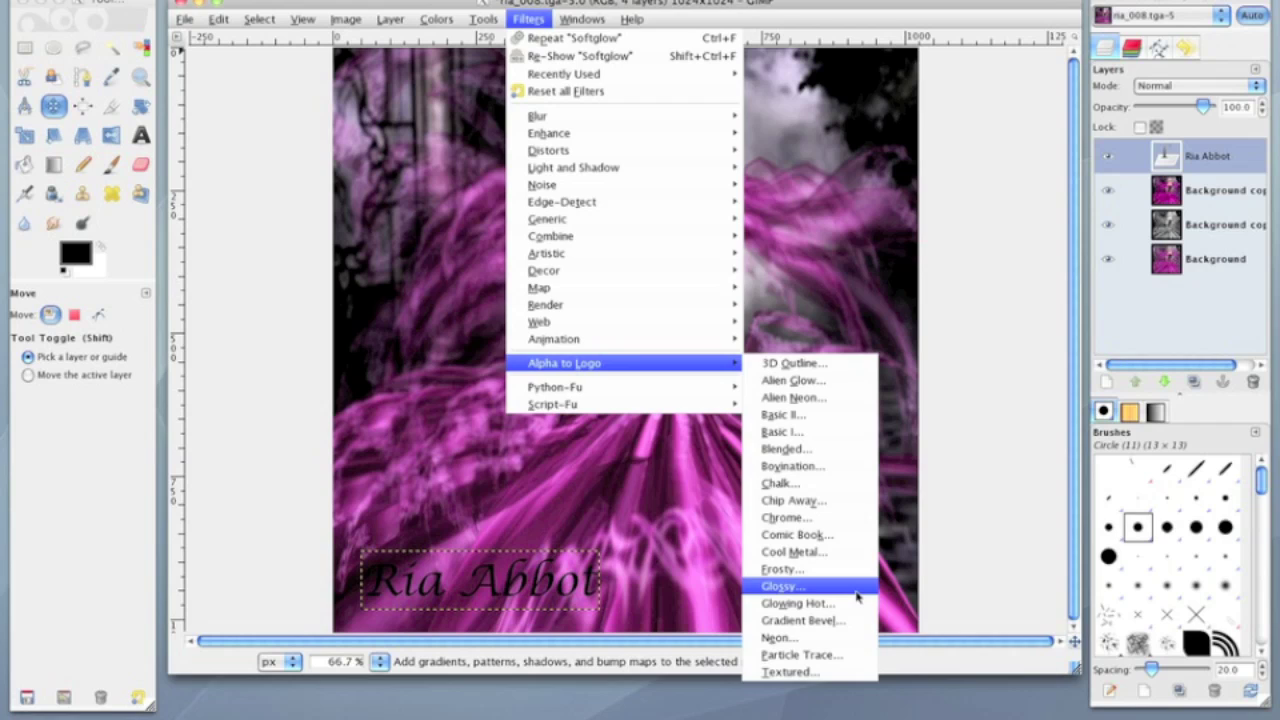
click(857, 592)
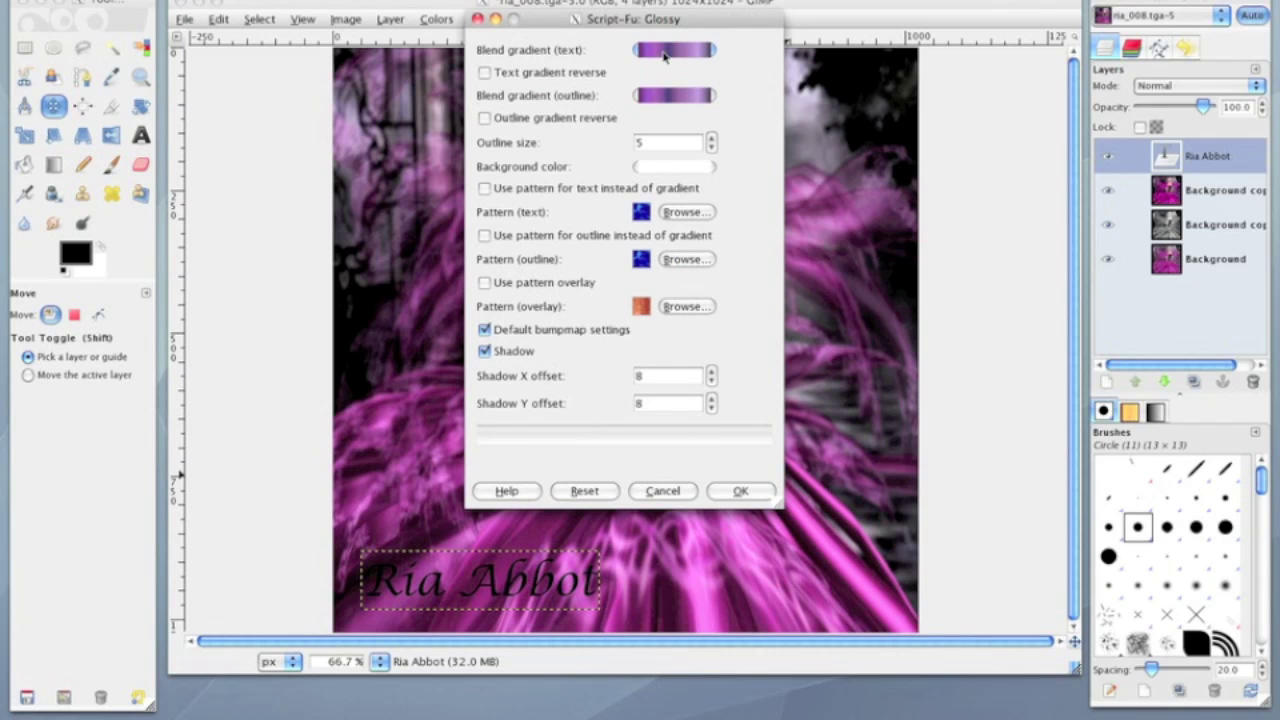
click(664, 52)
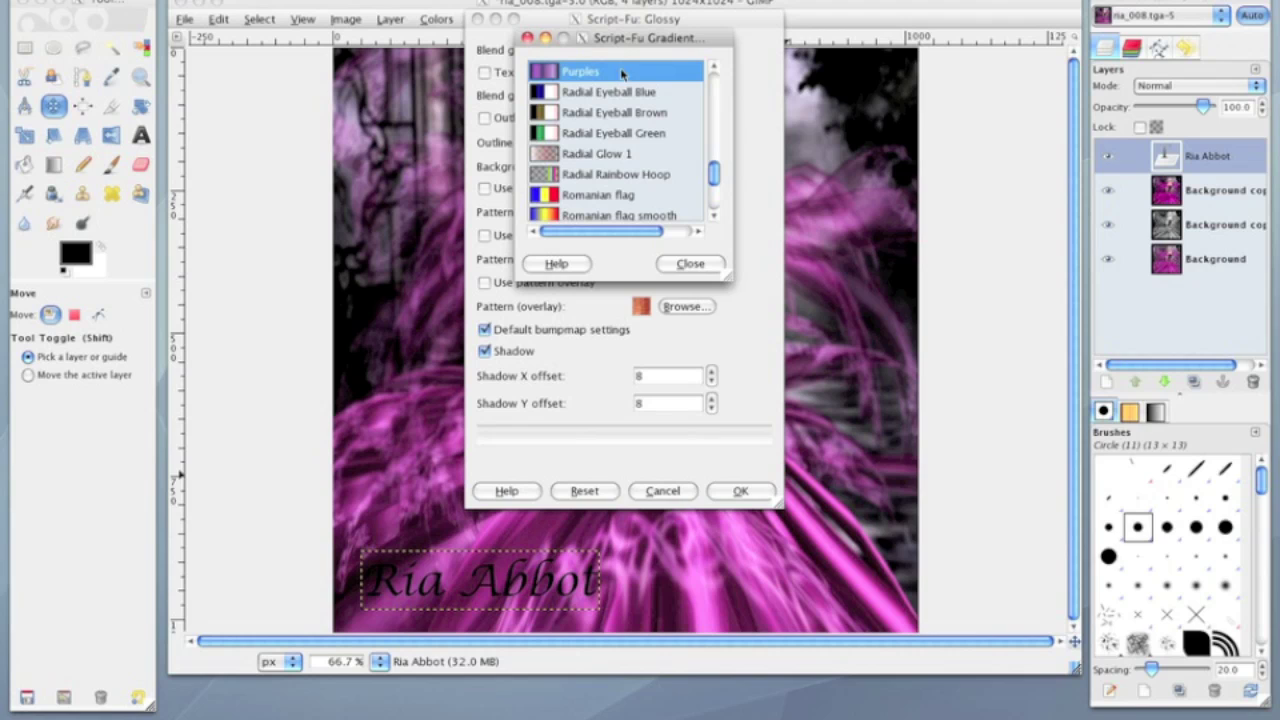
click(690, 264)
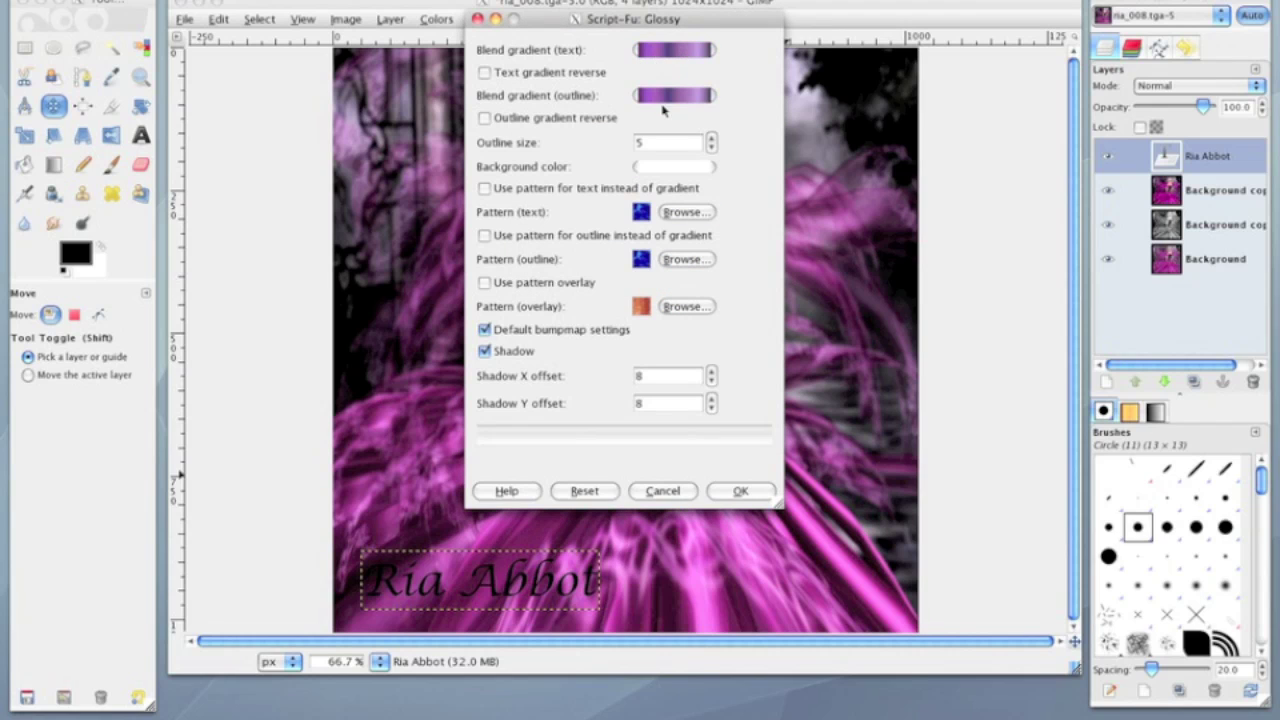
click(740, 493)
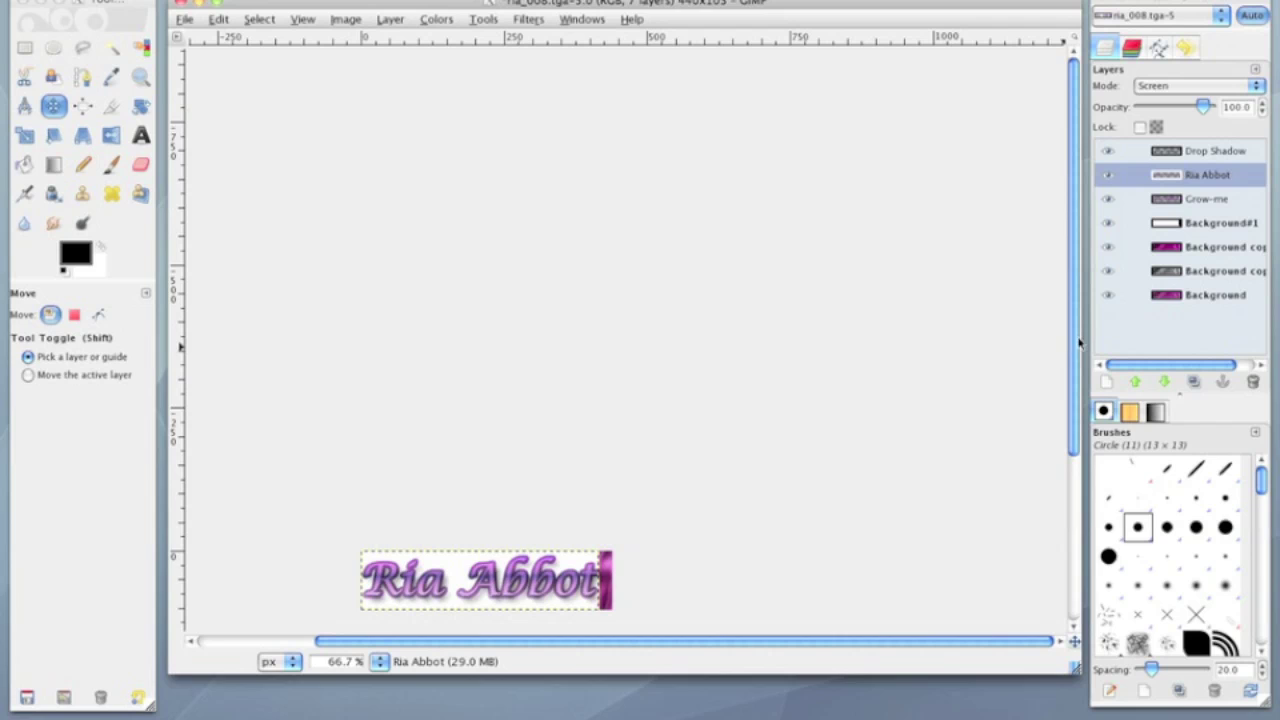
click(1229, 296)
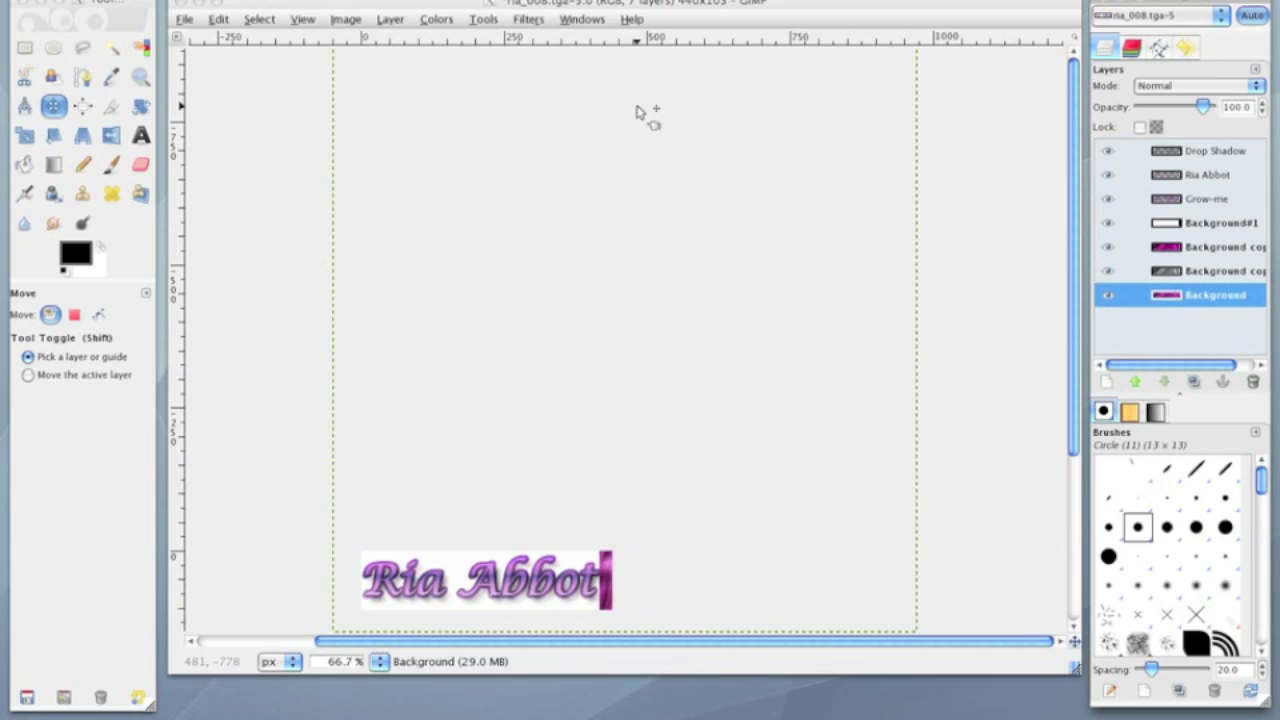
Use Fit Canvas to Layers to restore the full photo, then select the Background#1 layer
click(345, 20)
click(383, 115)
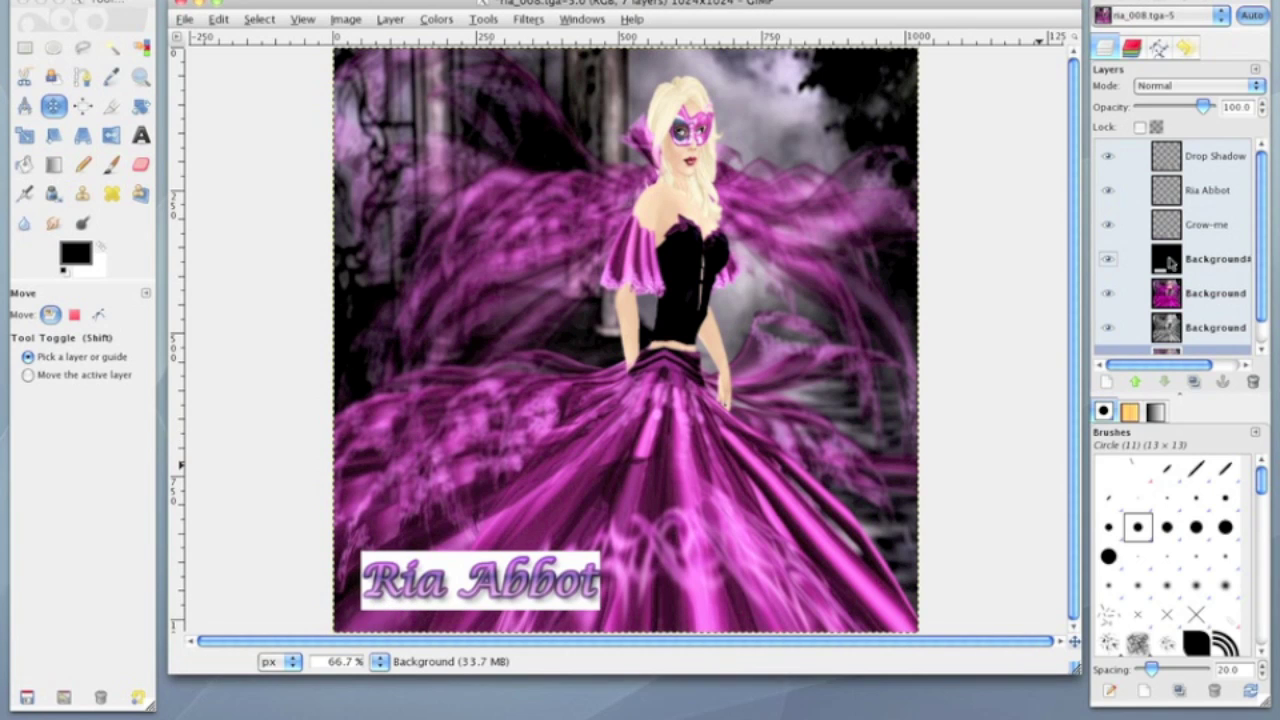
scroll(1262, 300, down, 1)
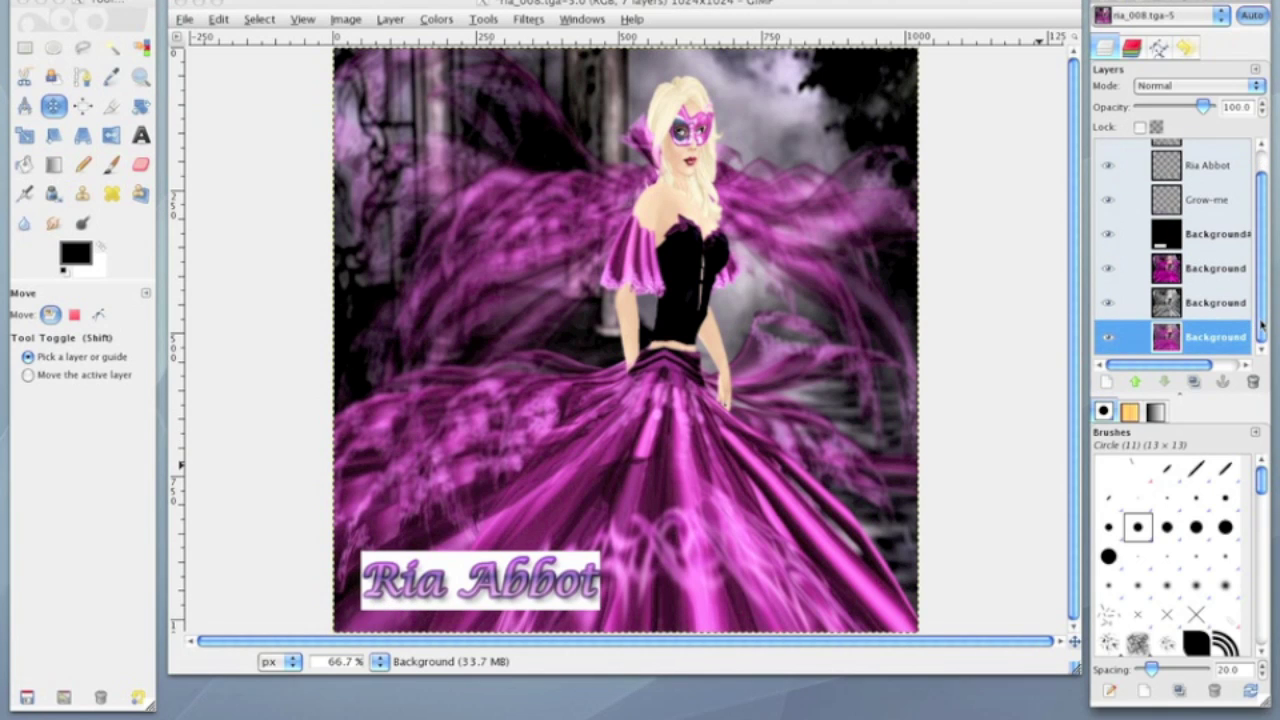
click(1218, 240)
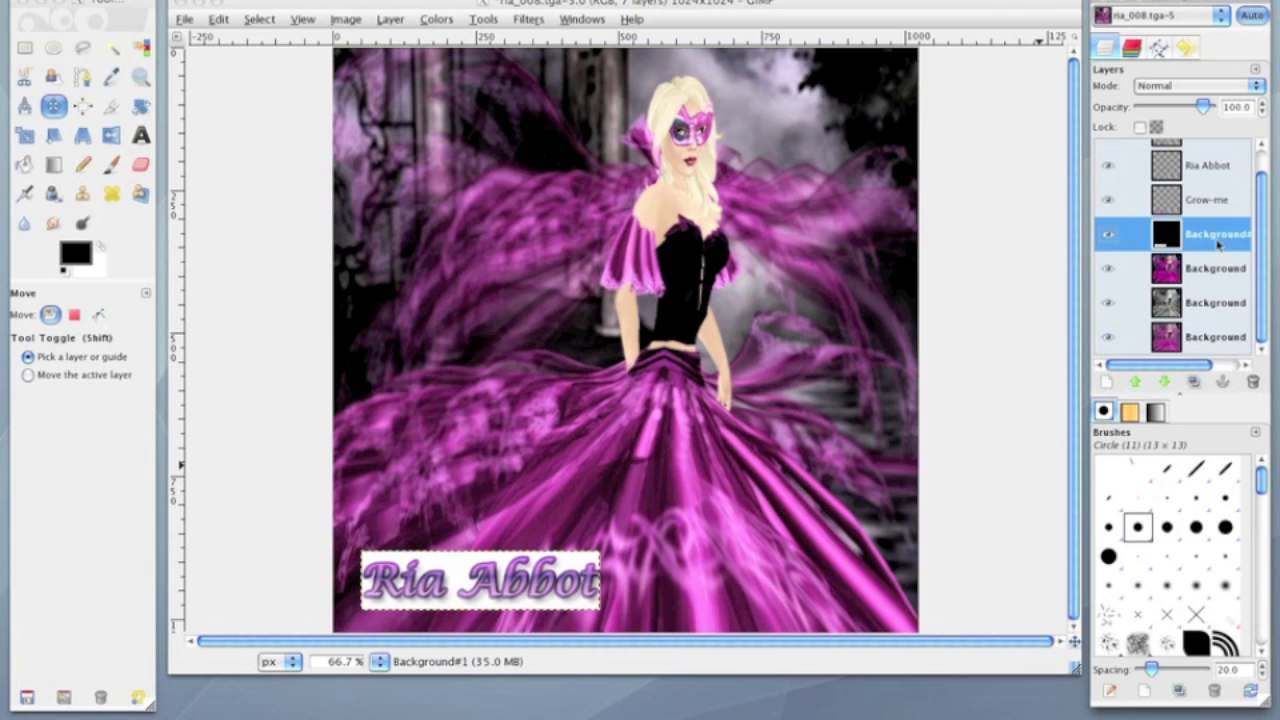
Hide the Background#1 white box and the Grow-me glow layers behind the caption
click(1108, 235)
click(1108, 236)
click(1108, 236)
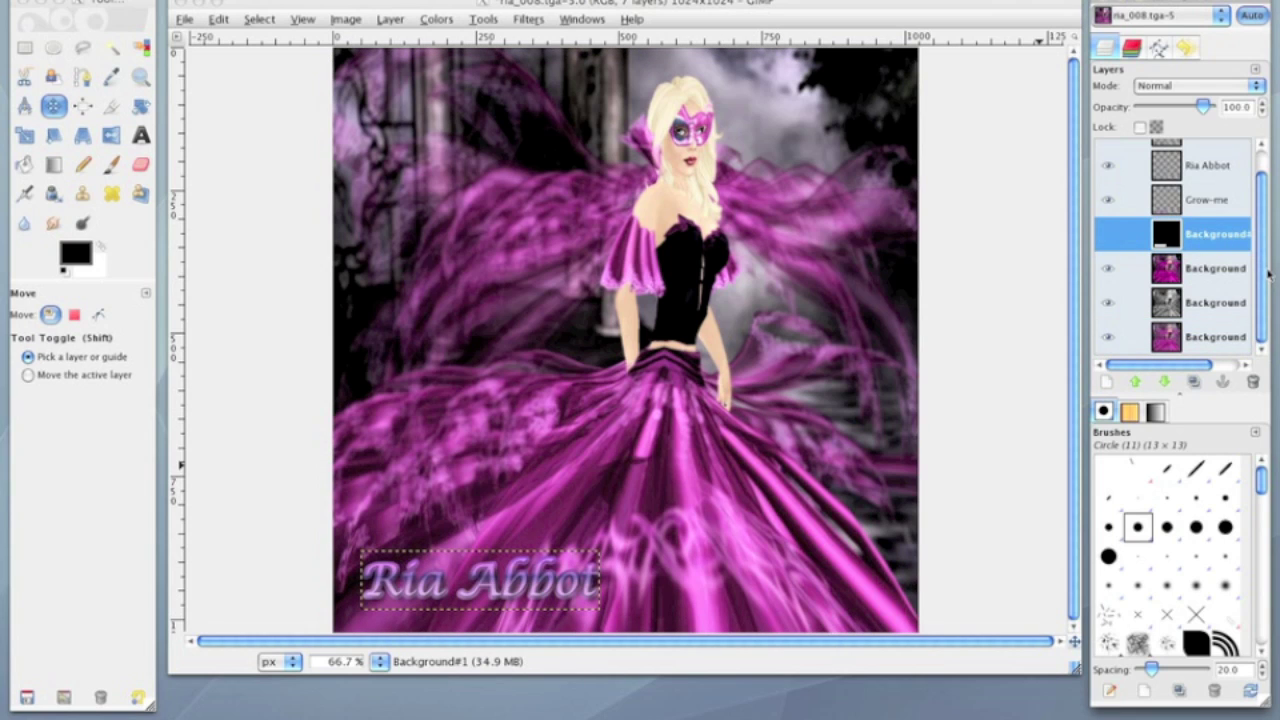
scroll(1268, 262, up, 1)
click(1112, 228)
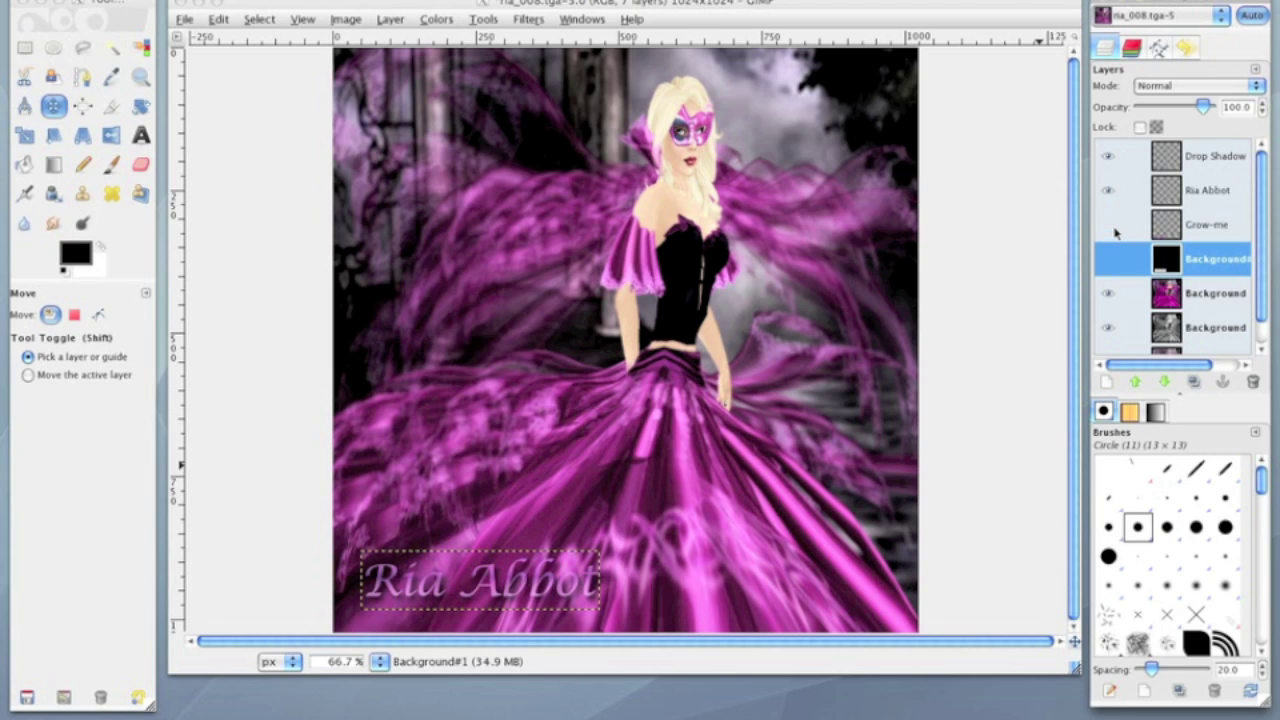
click(1112, 228)
click(1106, 192)
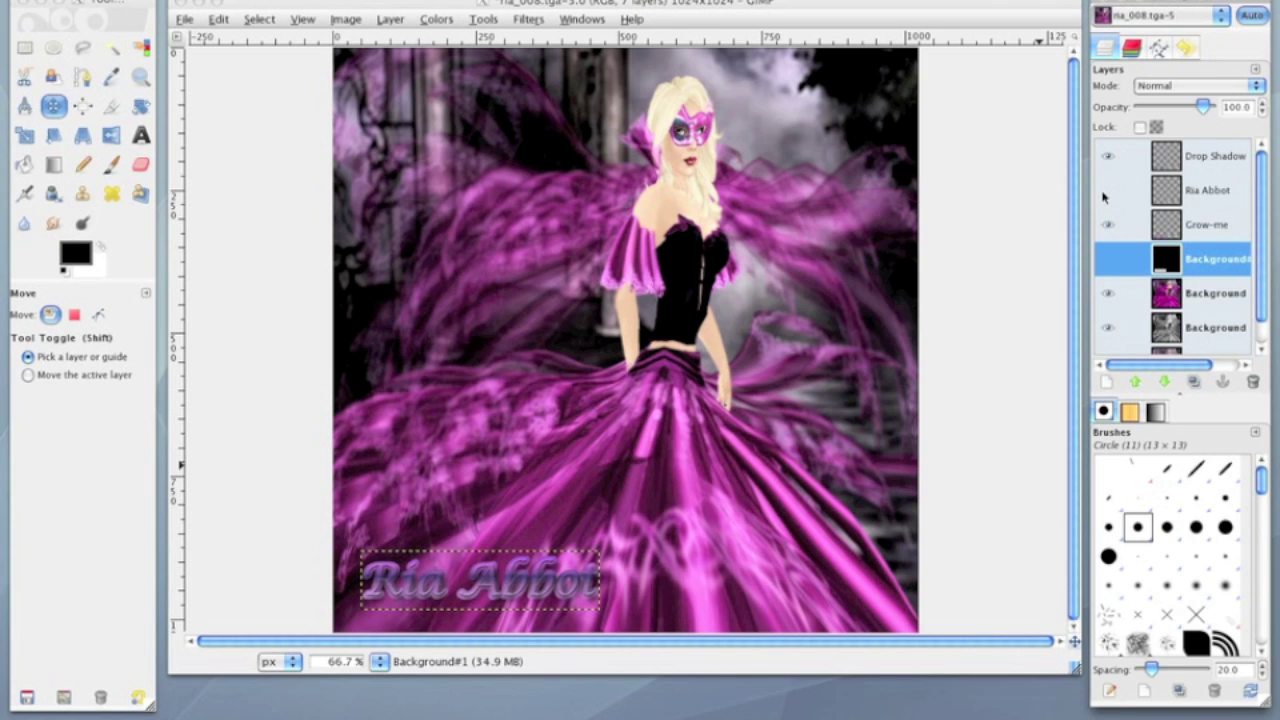
click(1106, 192)
click(1107, 160)
click(1107, 160)
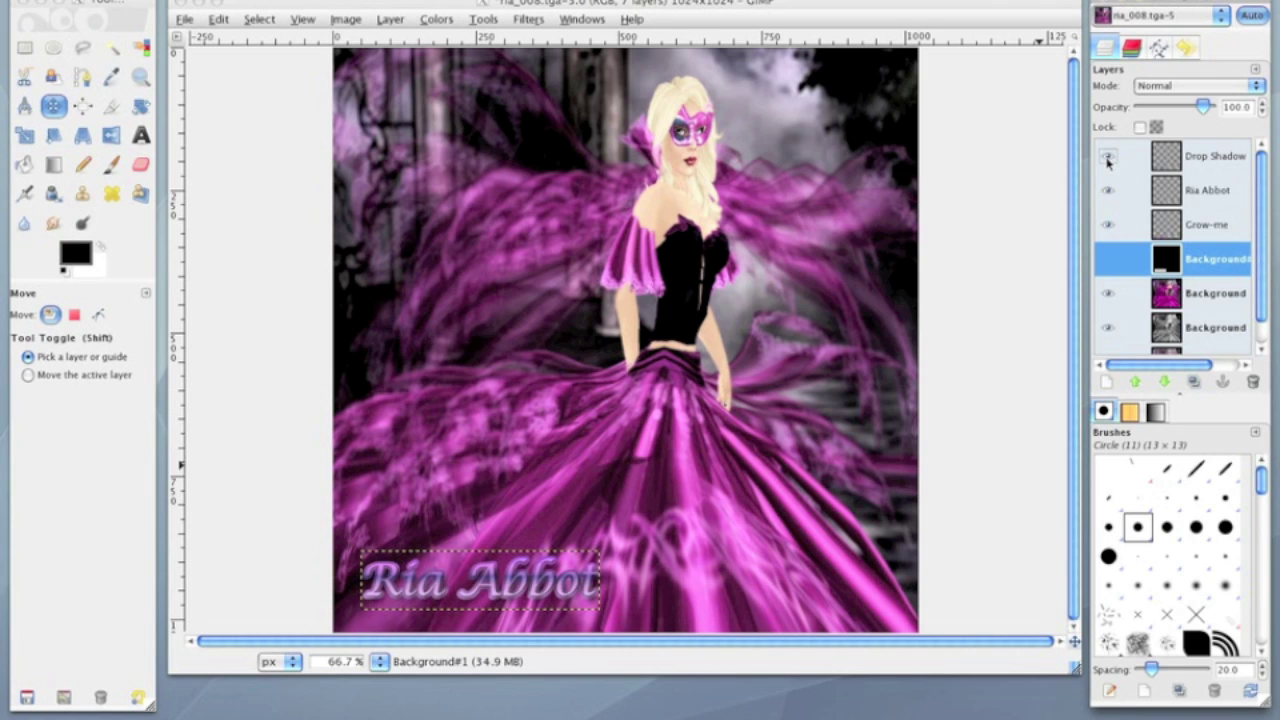
click(1111, 228)
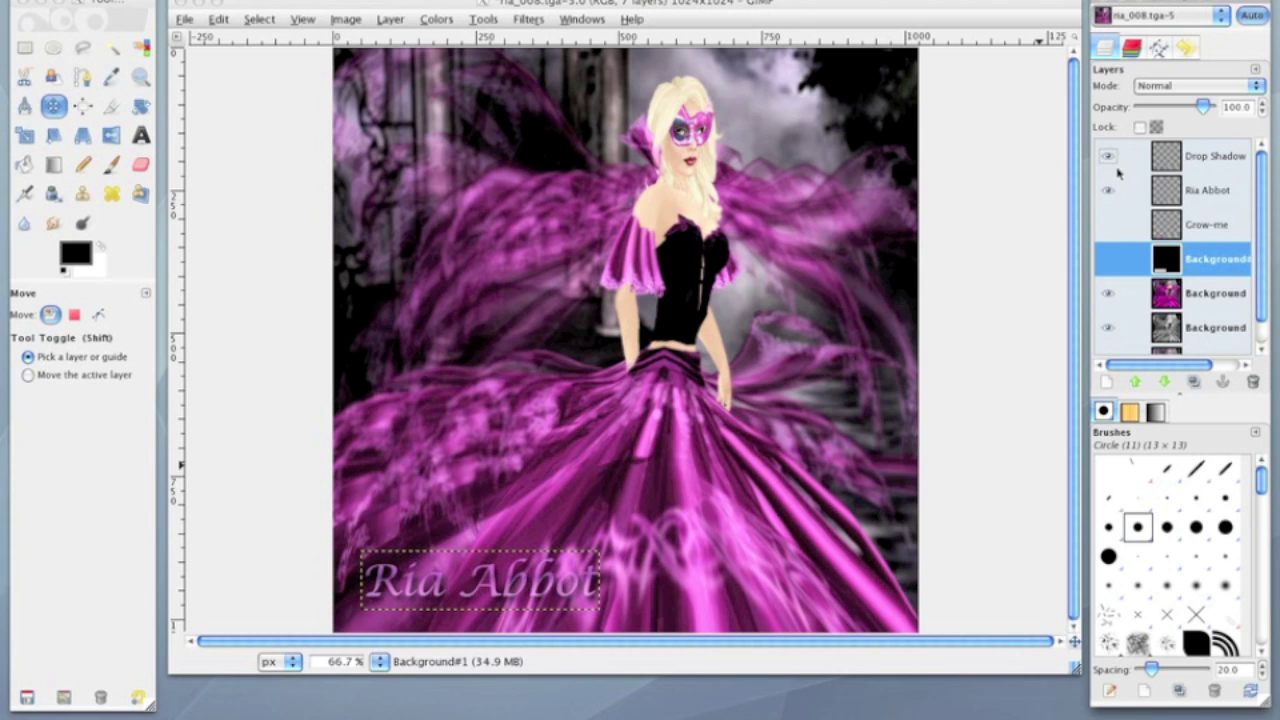
Set Drop Shadow opacity to 100 and lower the Ria Abbot text layer to about 56 opacity
click(1198, 162)
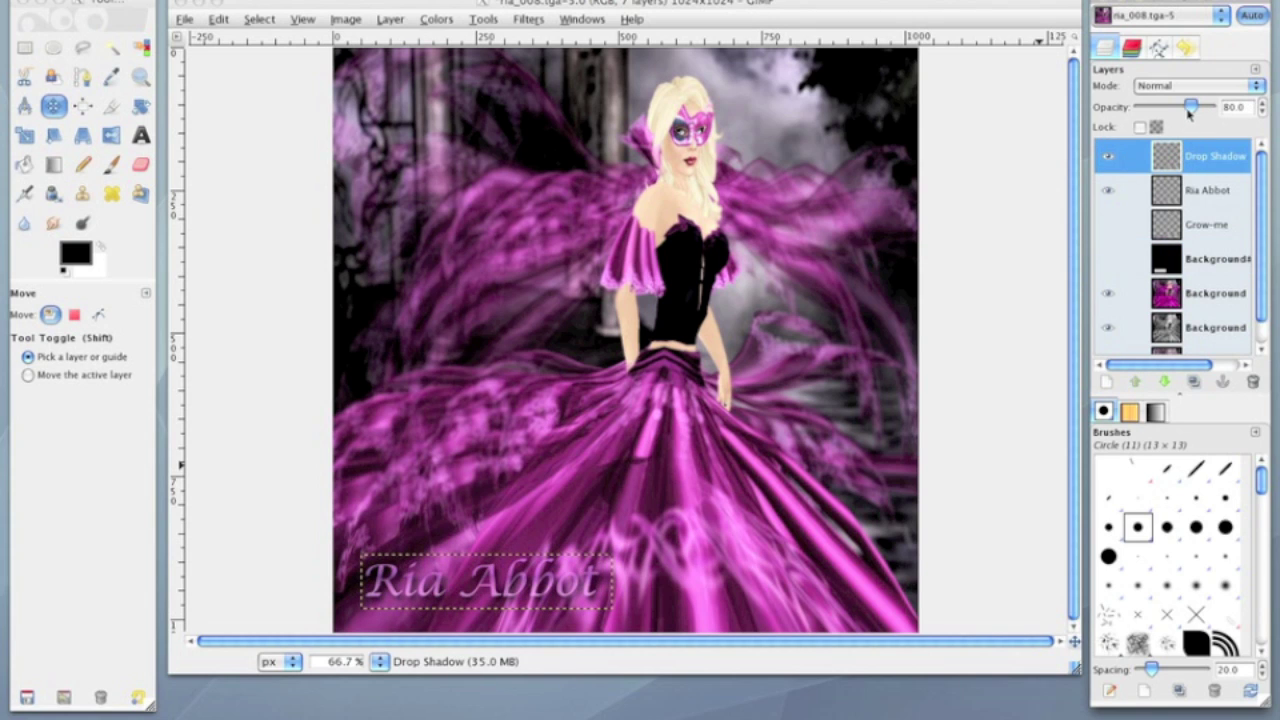
drag(1189, 113, 1222, 114)
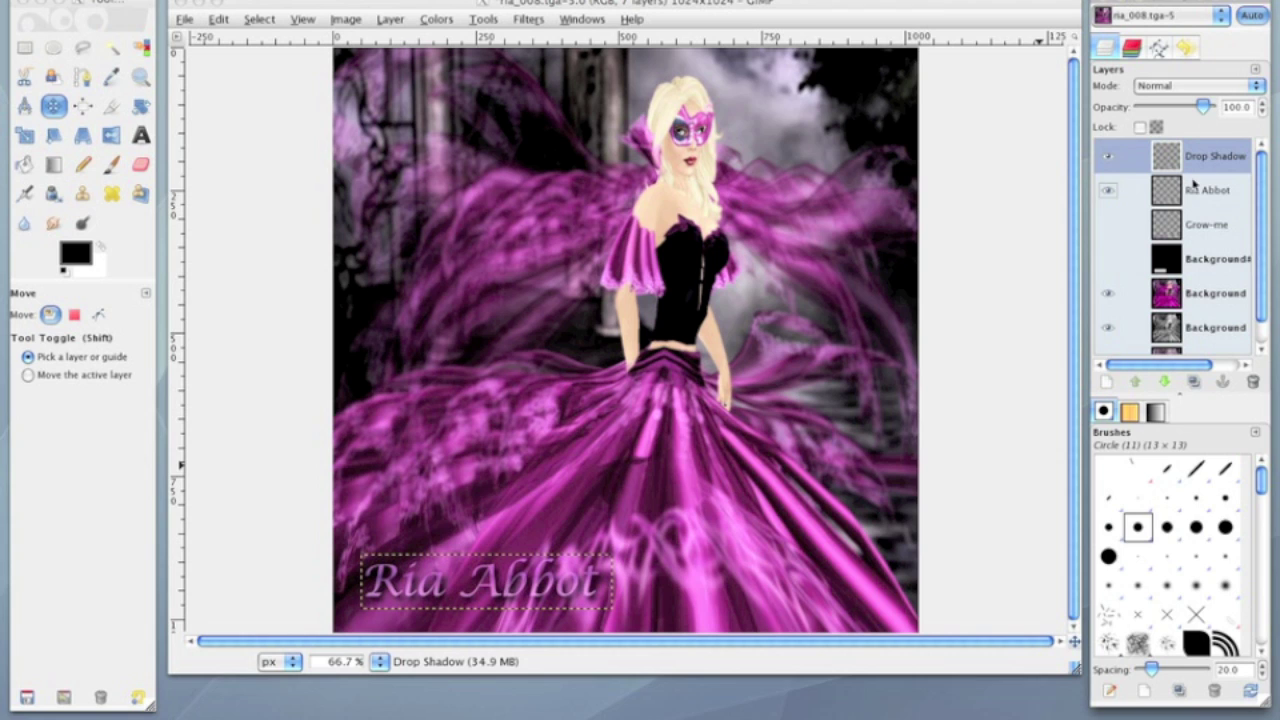
click(1204, 201)
drag(1206, 106, 1179, 110)
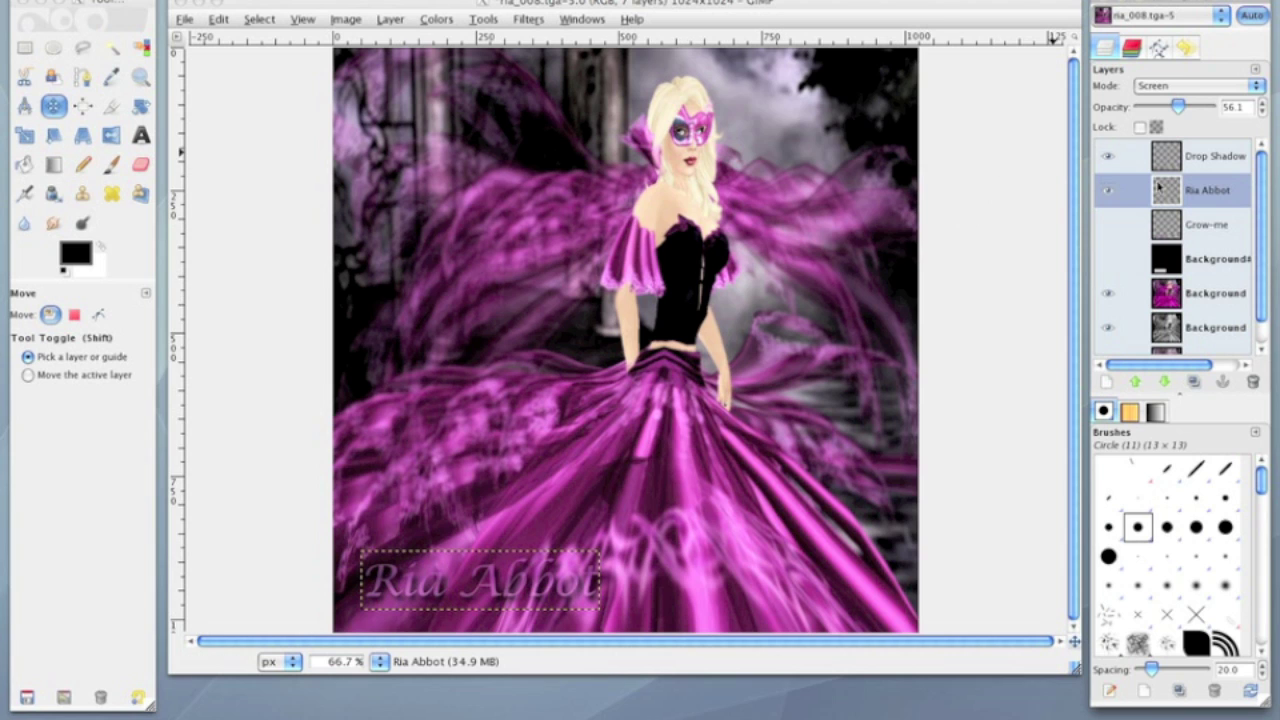
click(528, 19)
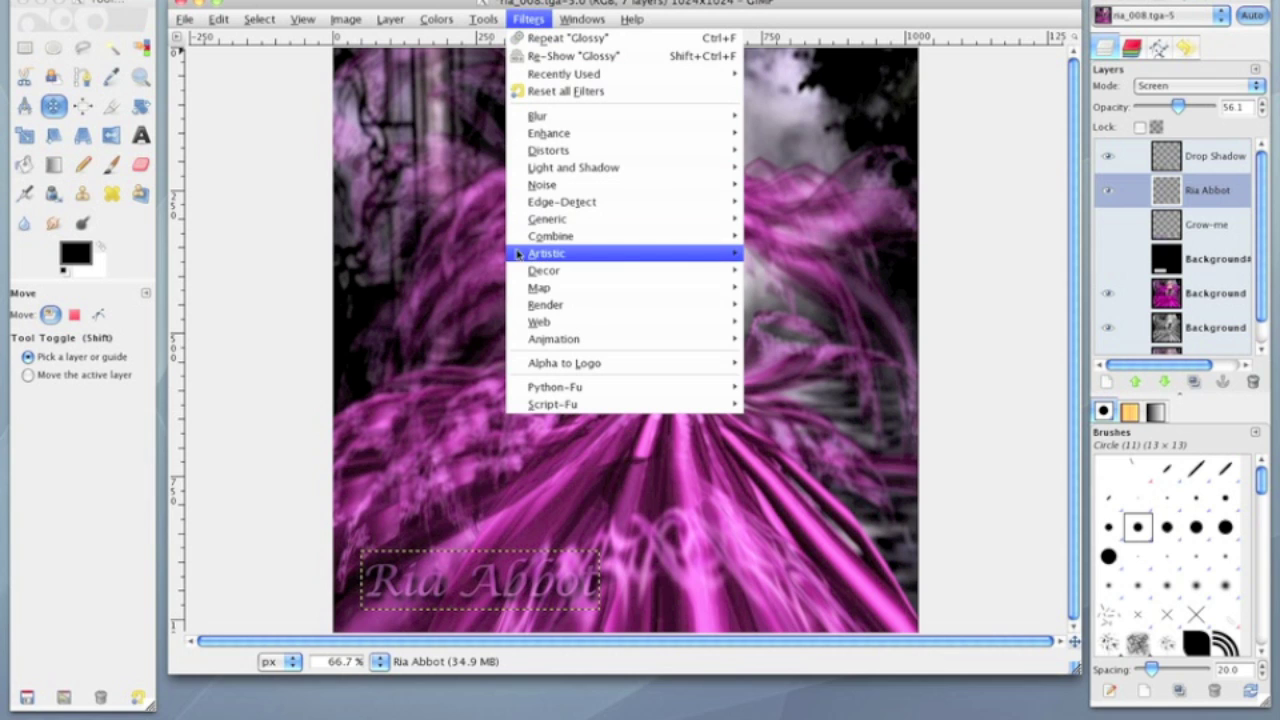
Run Decor > Add Bevel with thickness 5 and Work on copy unchecked
mouse_move(522, 274)
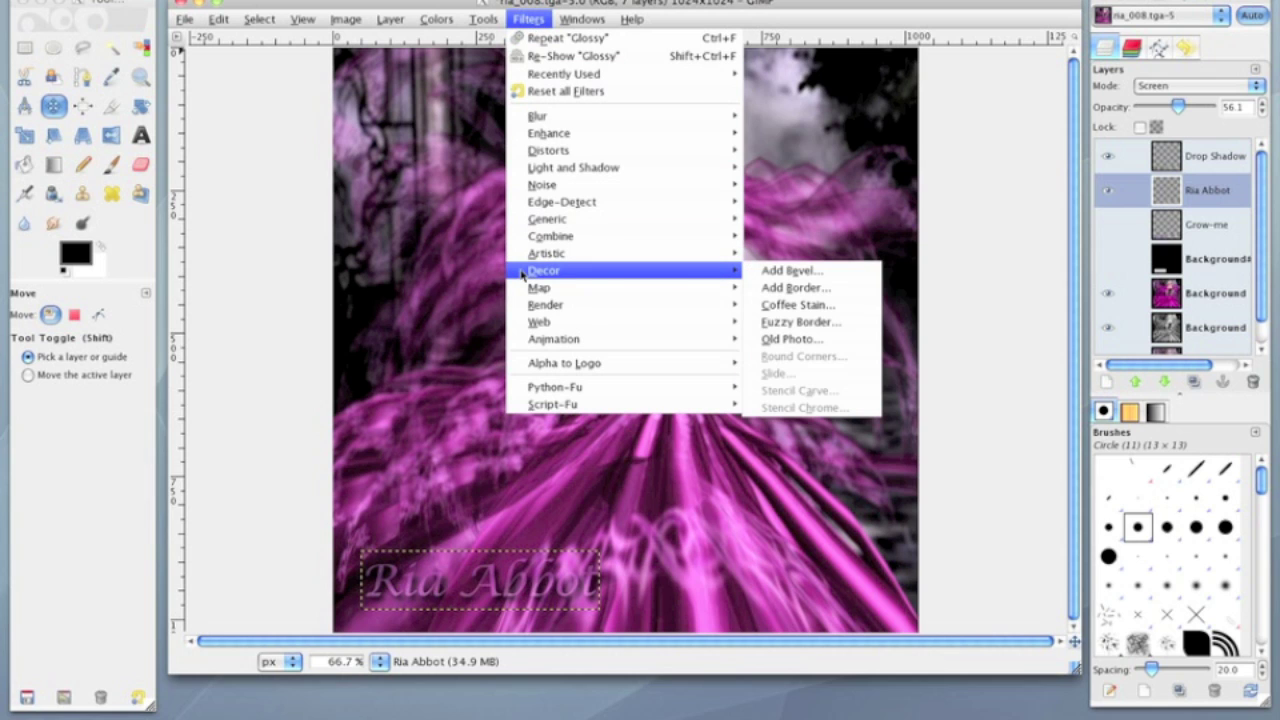
click(794, 281)
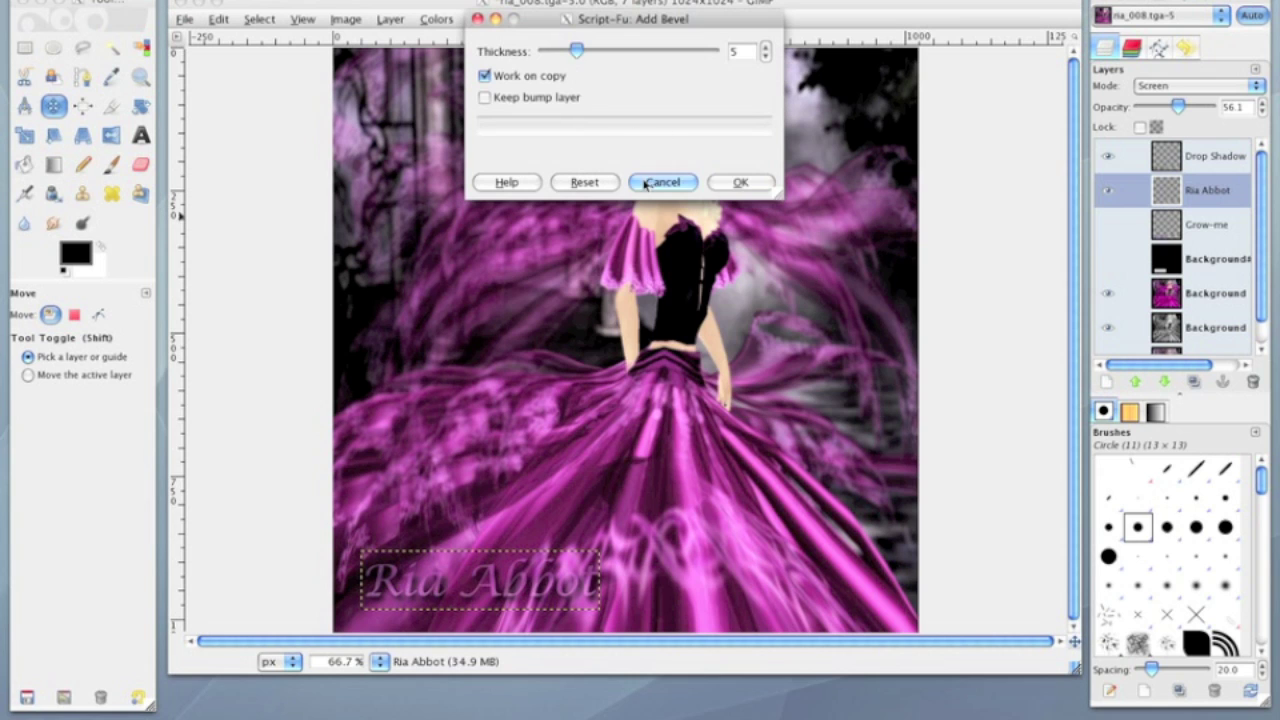
click(486, 76)
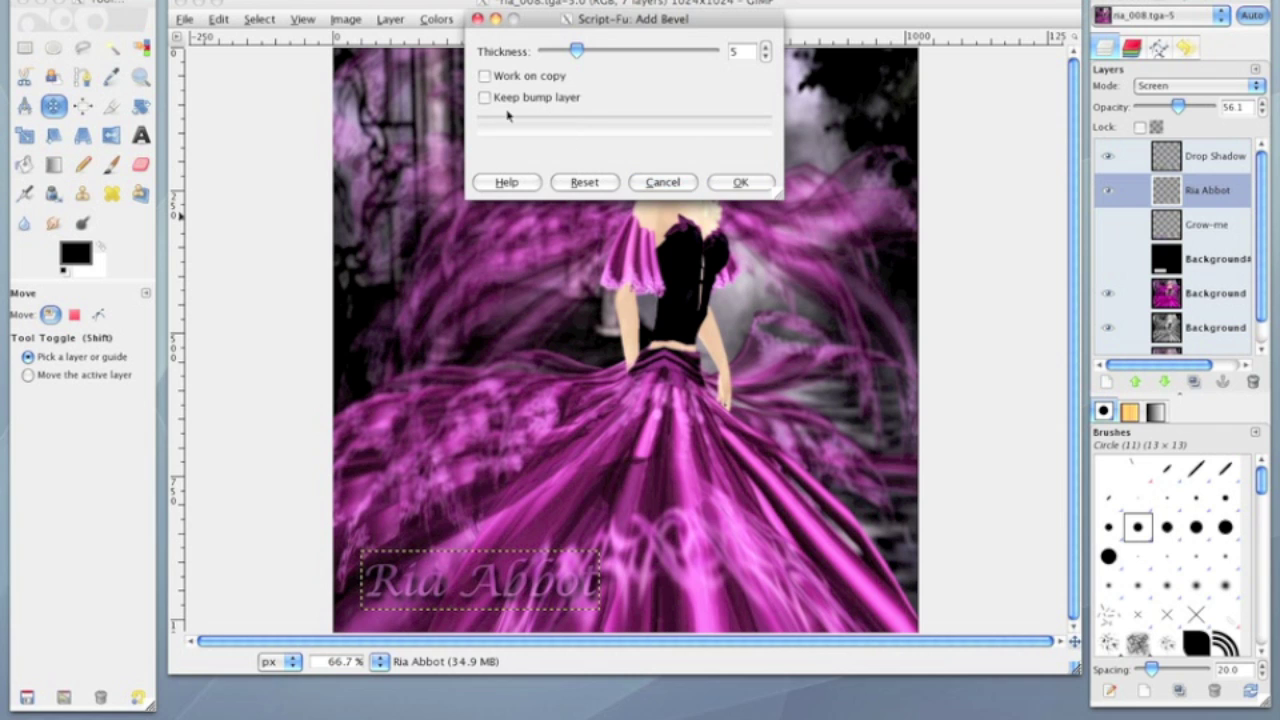
click(738, 183)
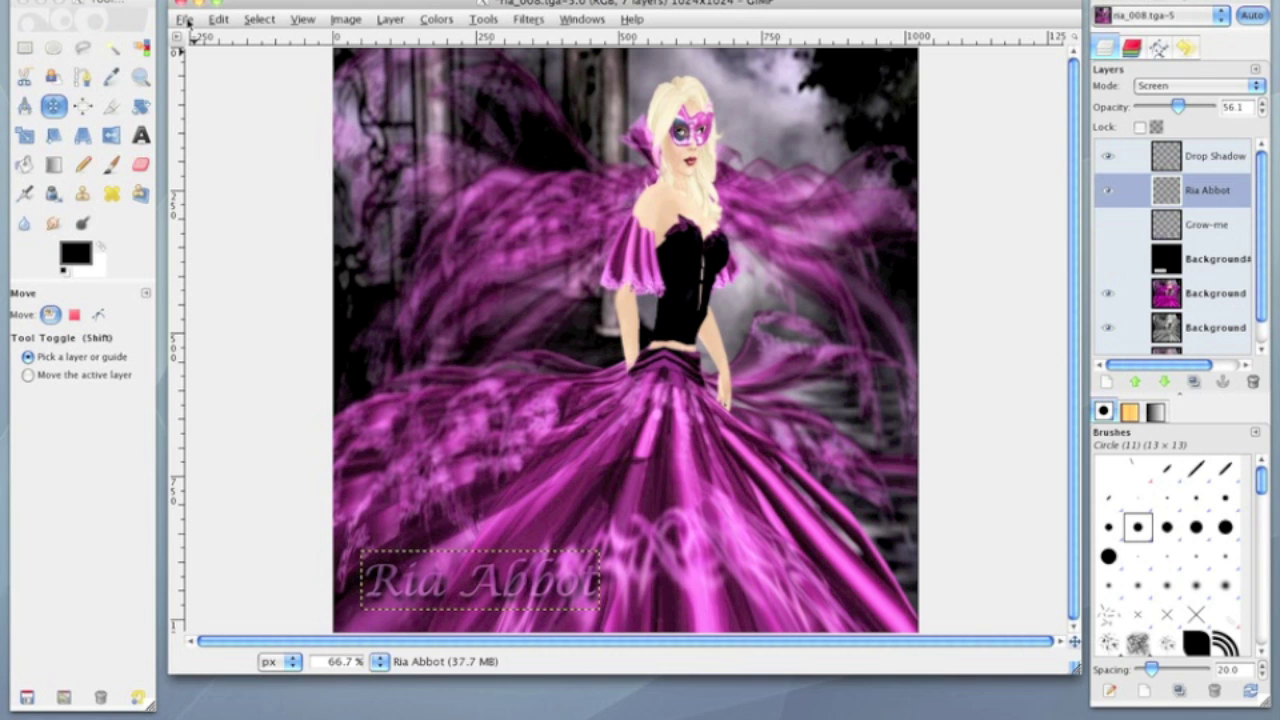
click(186, 20)
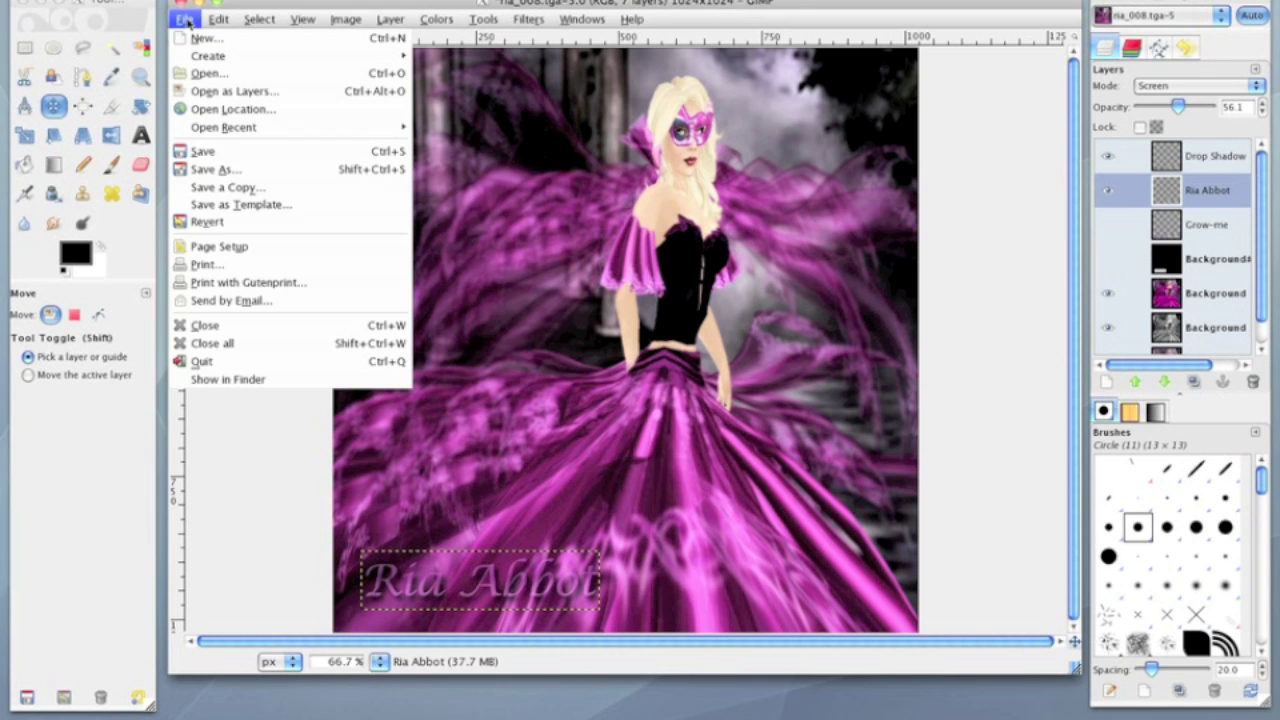
Save the image as ria_008.tga with Pictures chosen as the destination folder
click(229, 178)
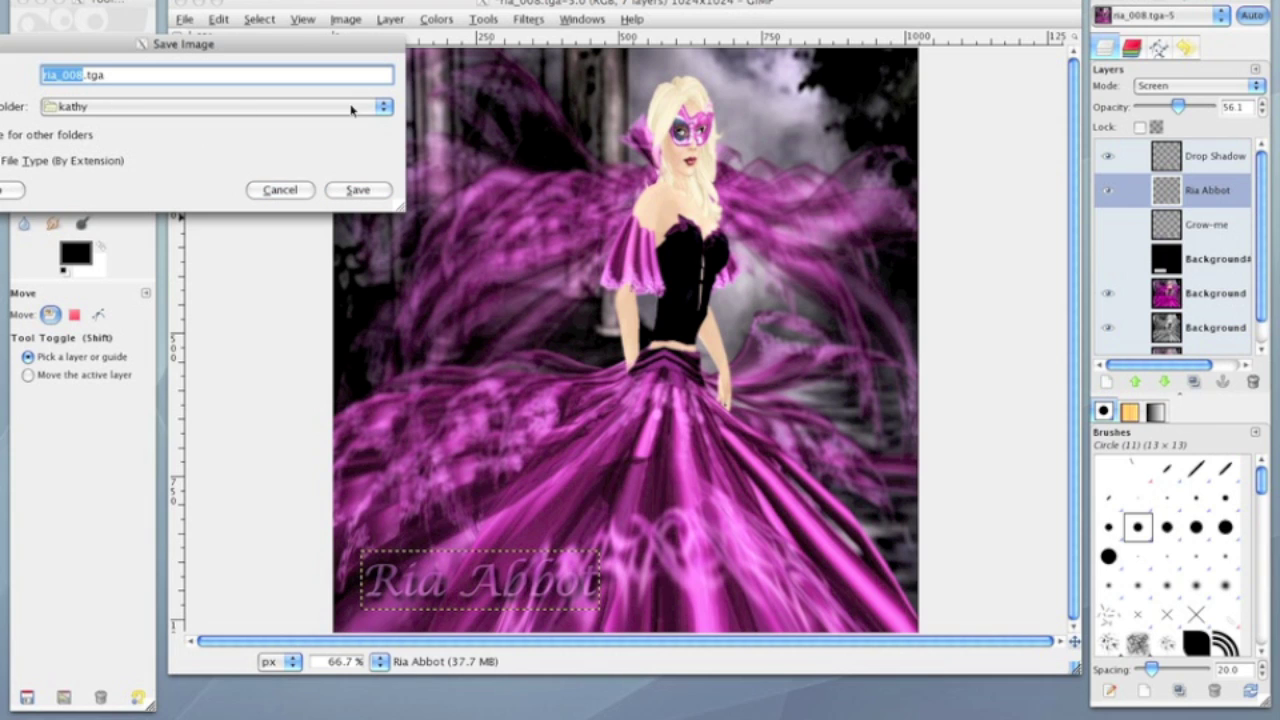
click(378, 107)
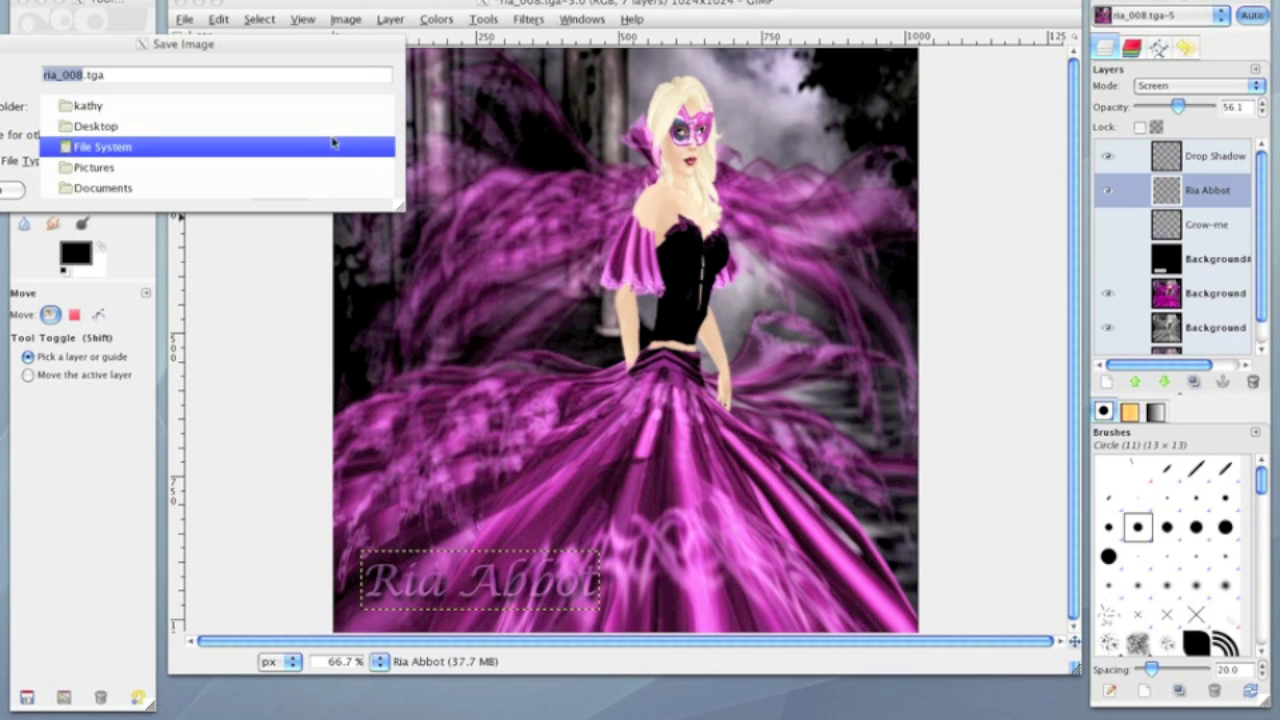
click(334, 167)
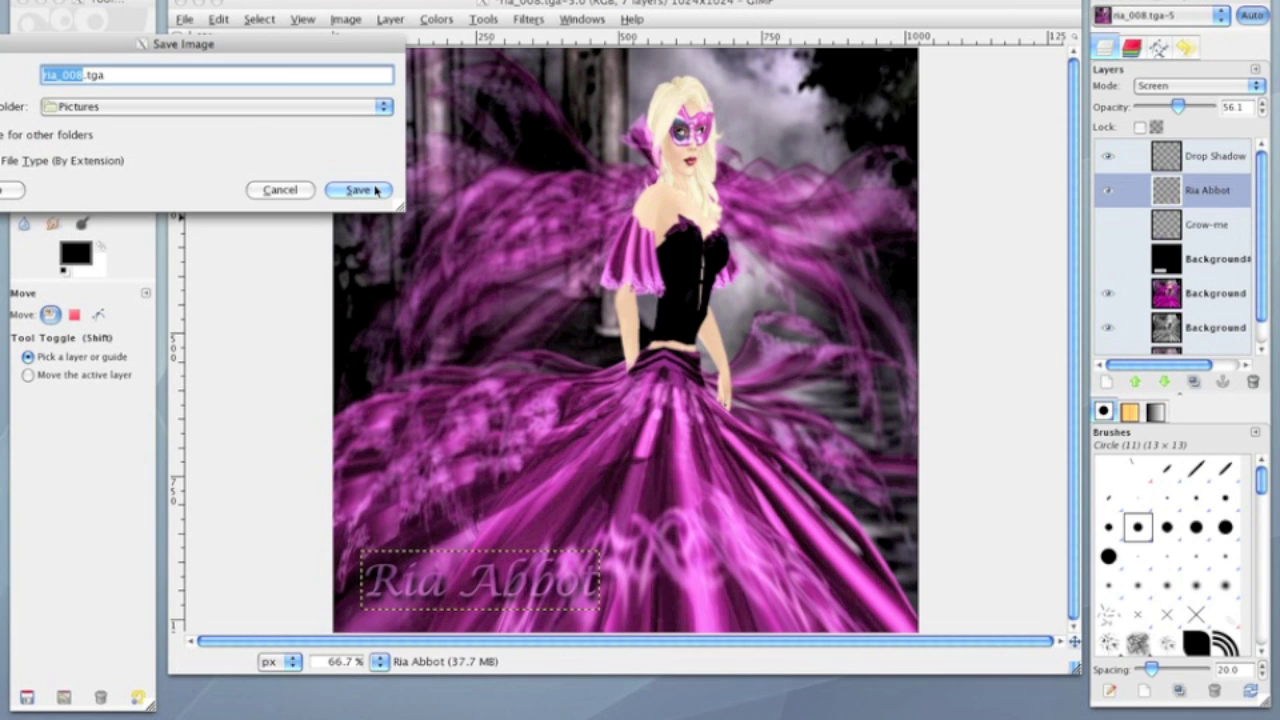
click(343, 189)
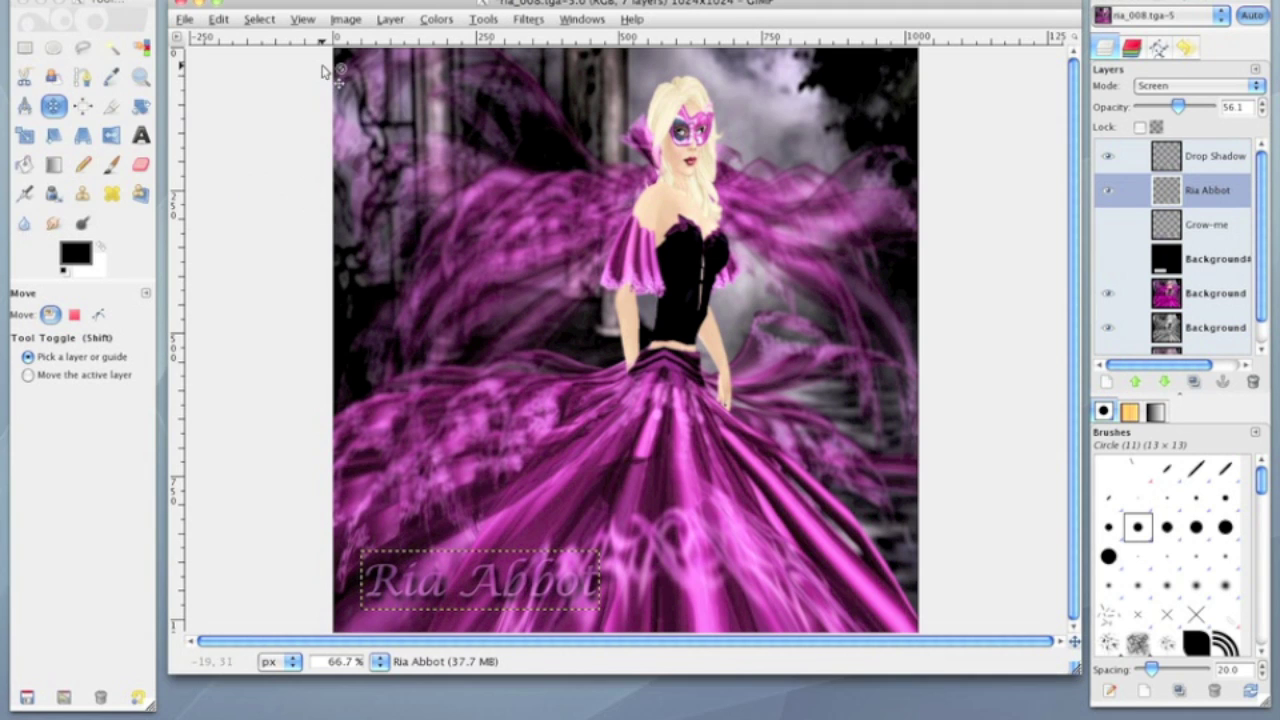